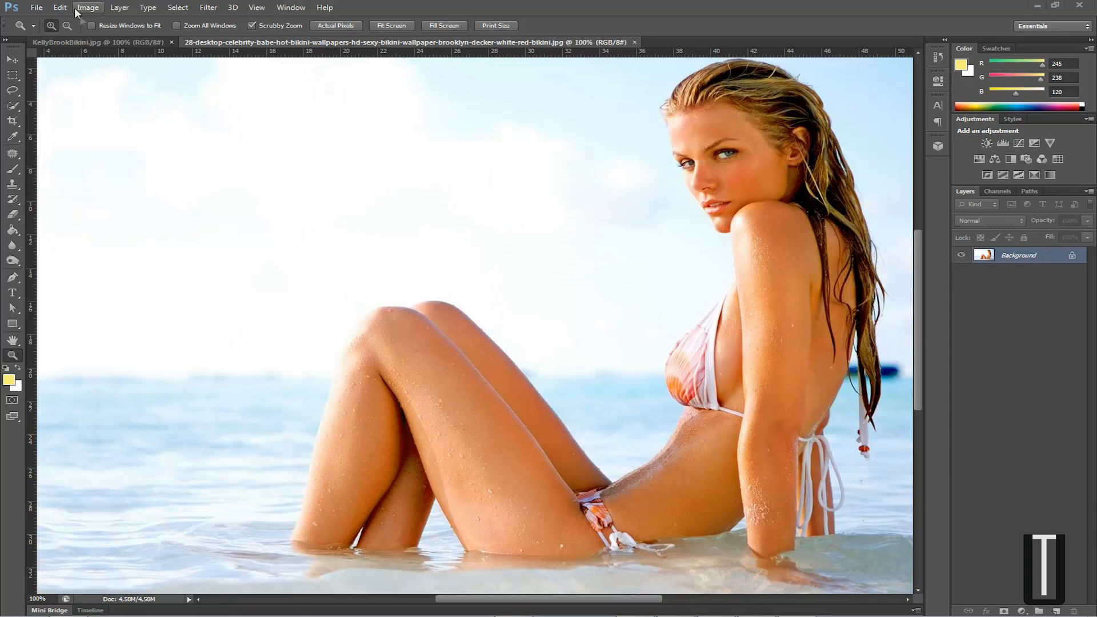
- Compare the two open photos and open the Liquify filter on the photo of the woman sitting in the sea
click(122, 43)
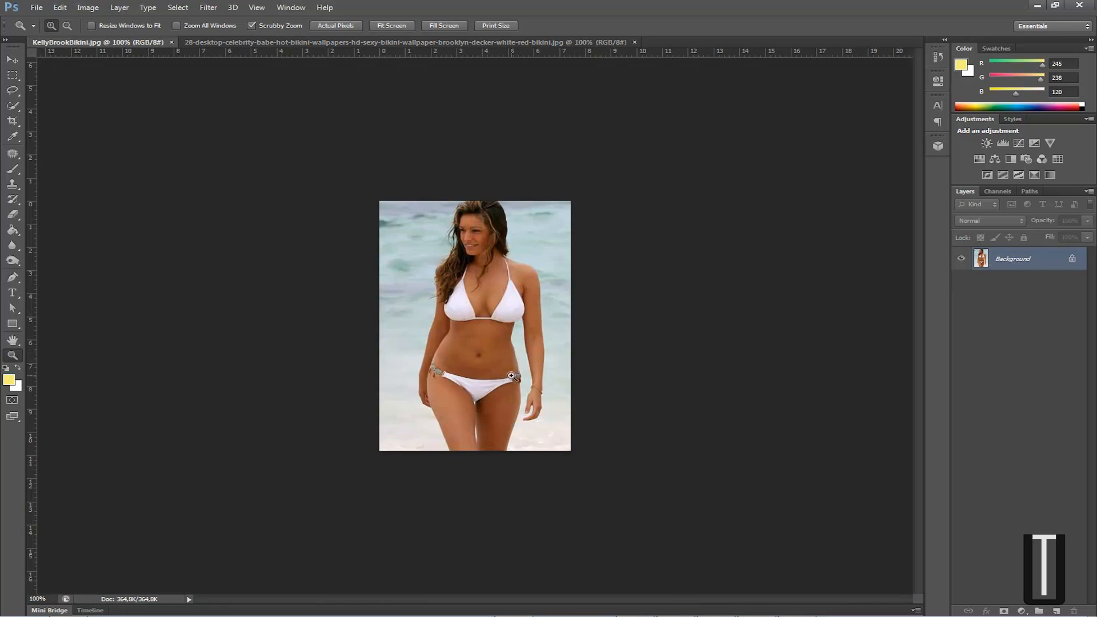
click(230, 43)
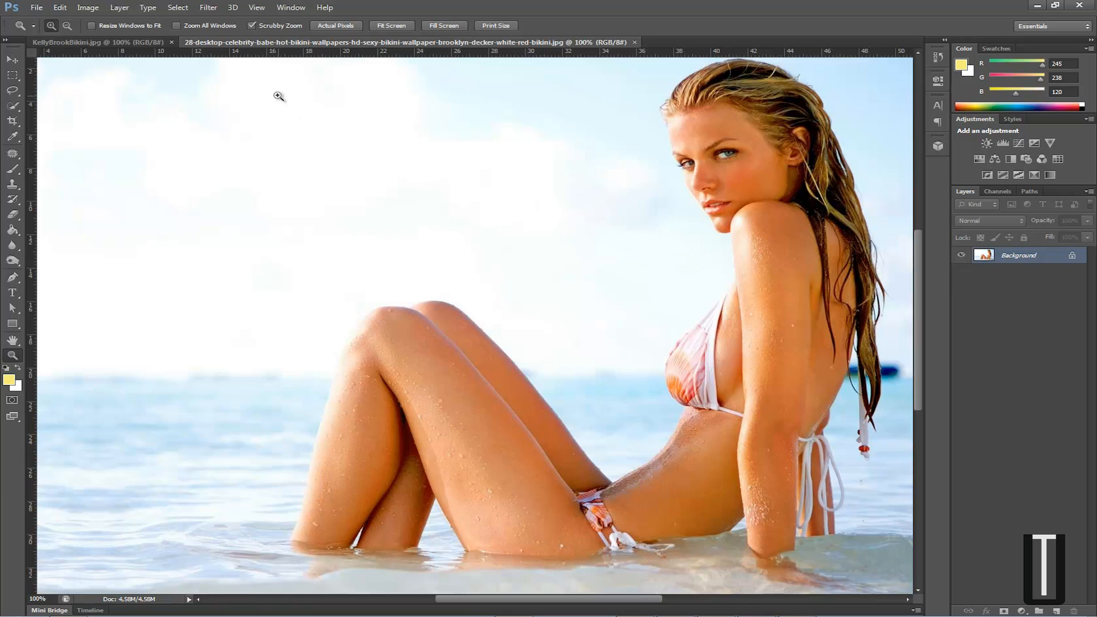
click(207, 8)
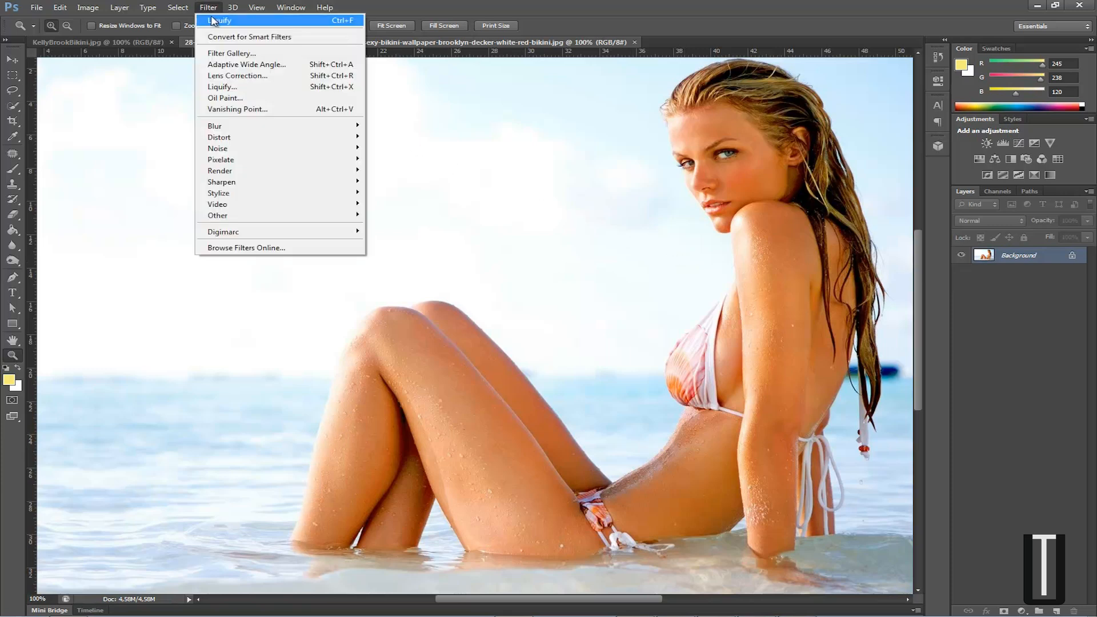
click(240, 87)
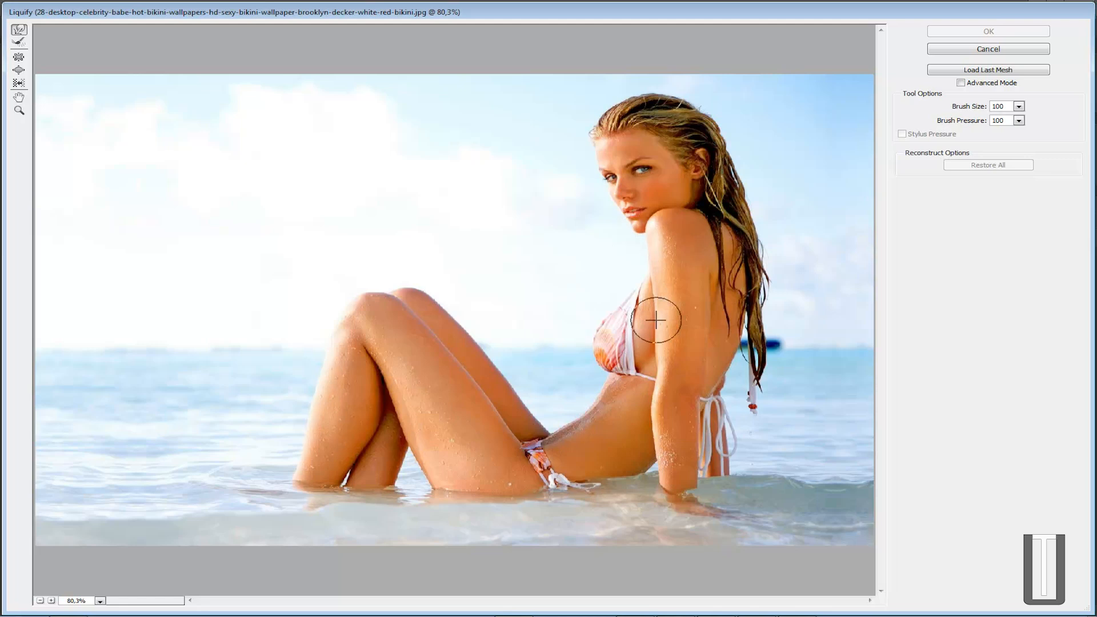
- Show the advanced Liquify options and return to the basic set
click(964, 85)
click(965, 85)
click(966, 84)
click(966, 84)
click(965, 85)
click(963, 84)
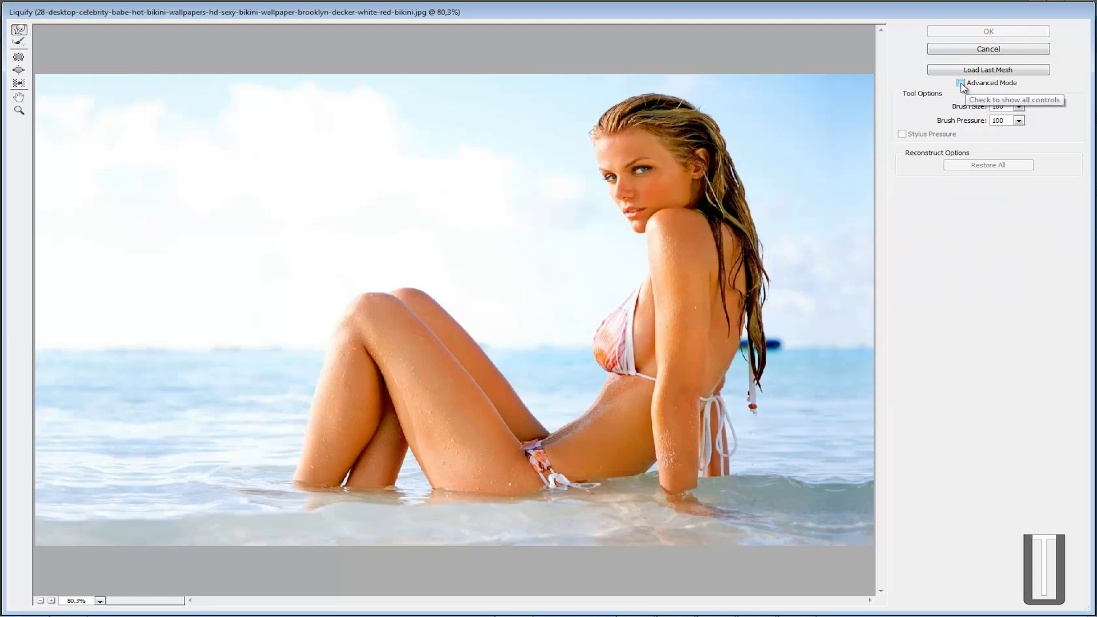
click(964, 85)
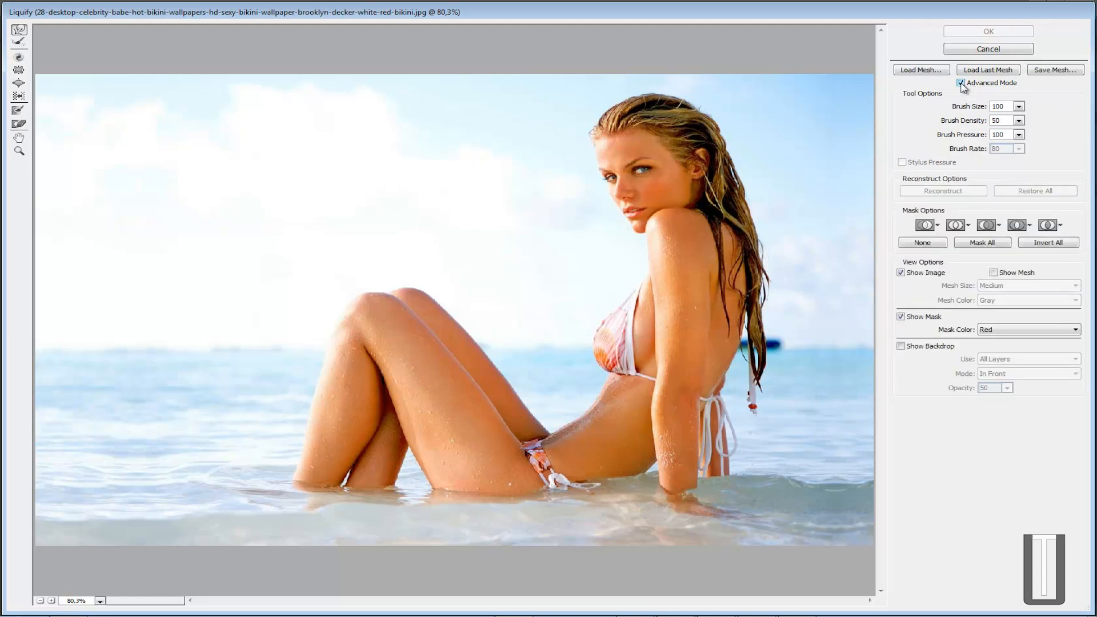
click(964, 85)
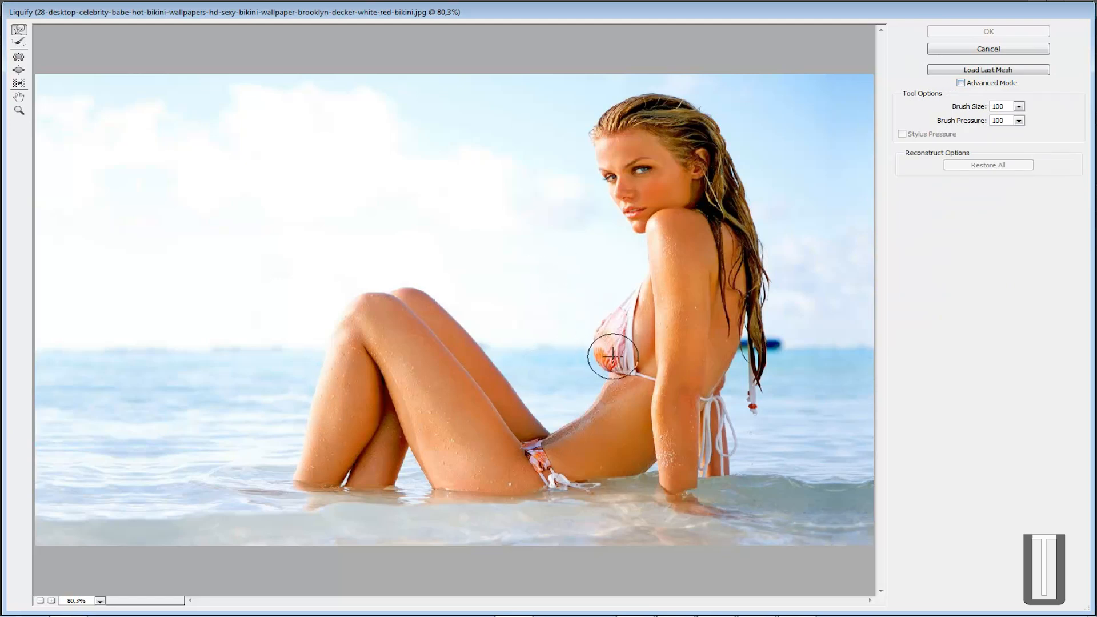
- Warp the front contour of the bikini top outward with brush size 100 and pressure 100
drag(606, 357, 600, 337)
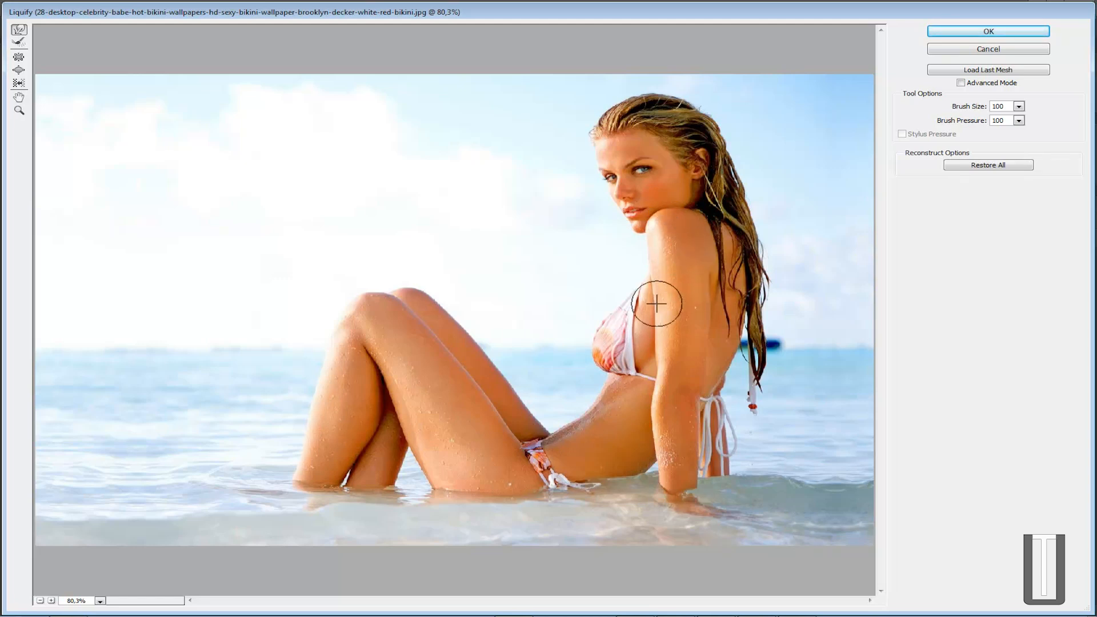
drag(602, 339, 603, 329)
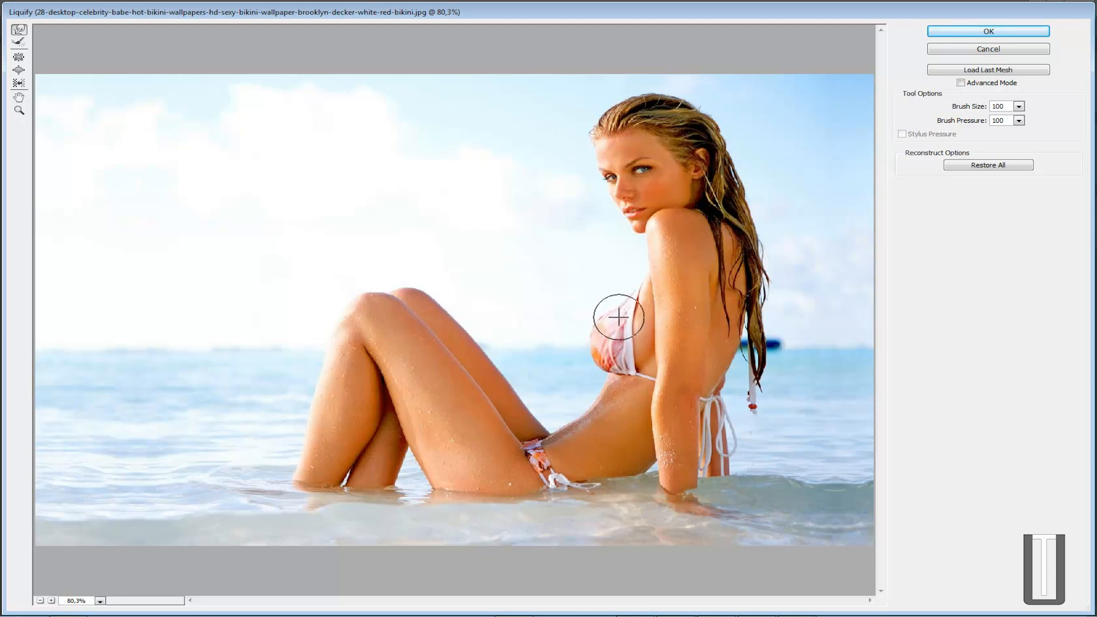
mouse_move(610, 330)
mouse_down()
mouse_move(616, 357)
mouse_move(598, 331)
mouse_up()
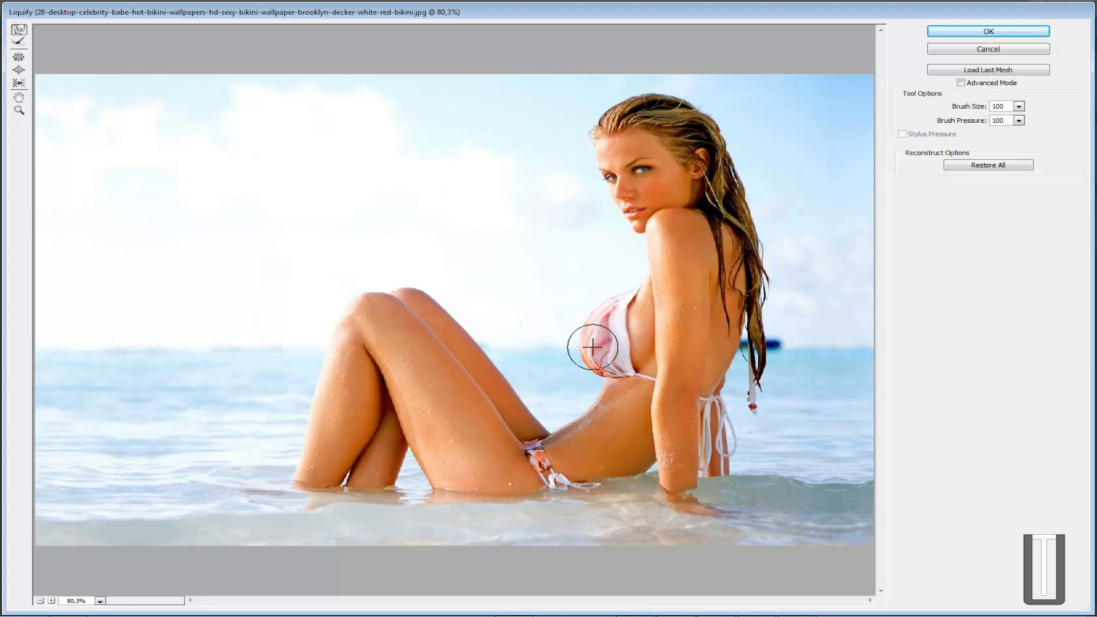
- Shrink the Liquify window and place it beside the original photo to compare the warped upper body
mouse_move(777, 11)
mouse_down()
mouse_move(754, 429)
mouse_move(741, 114)
mouse_move(727, 89)
mouse_up()
mouse_move(1041, 83)
mouse_down()
mouse_move(846, 243)
mouse_move(891, 274)
mouse_move(634, 288)
mouse_up()
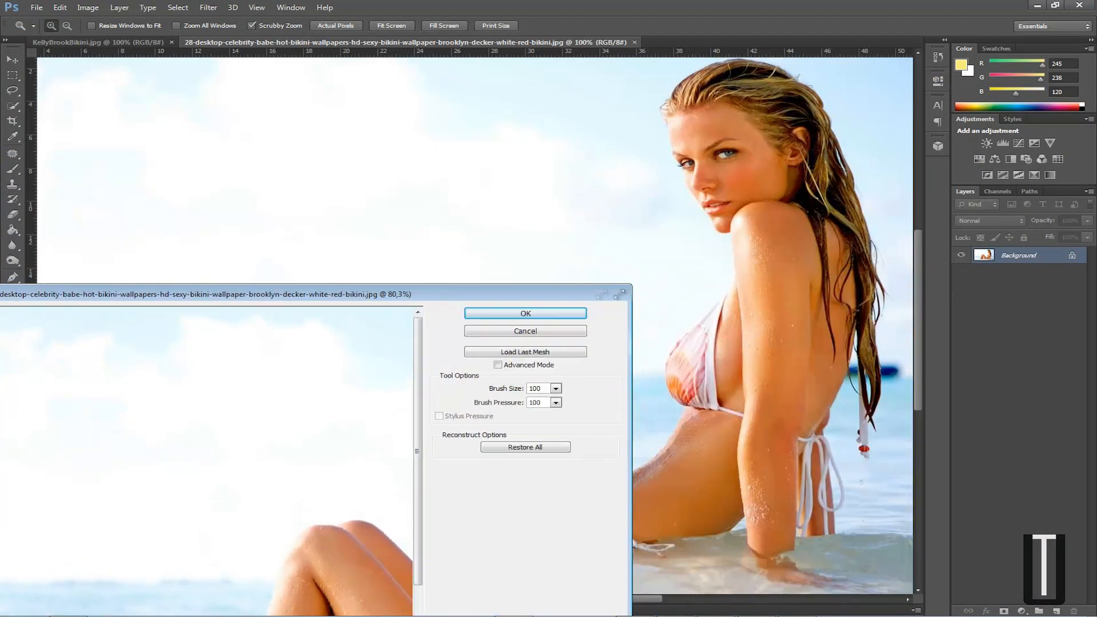
drag(492, 297, 501, 104)
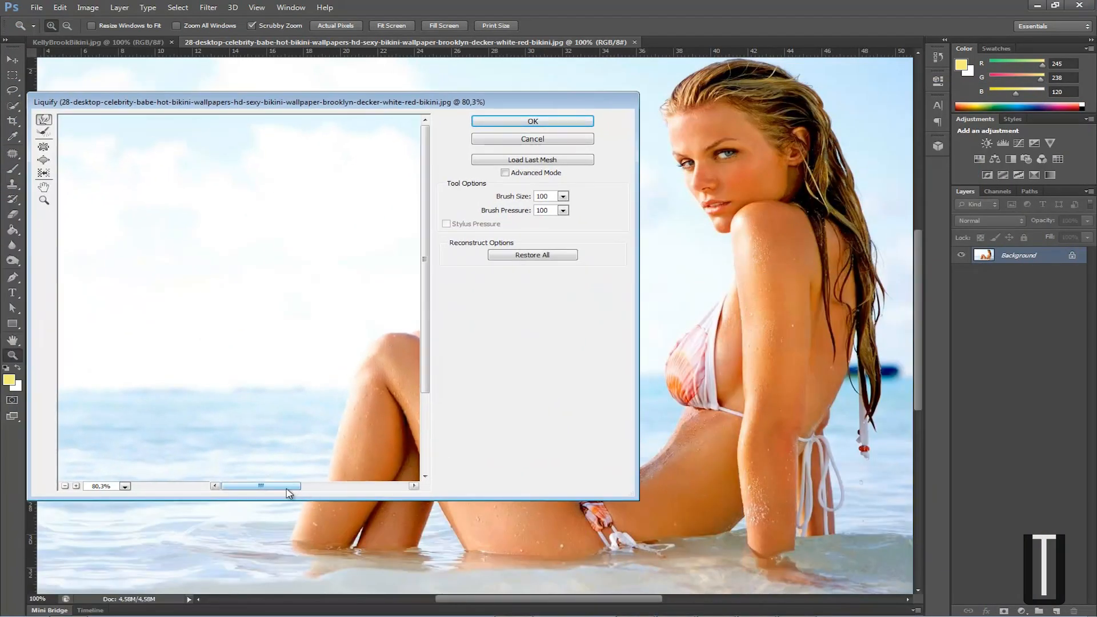
drag(287, 489, 360, 485)
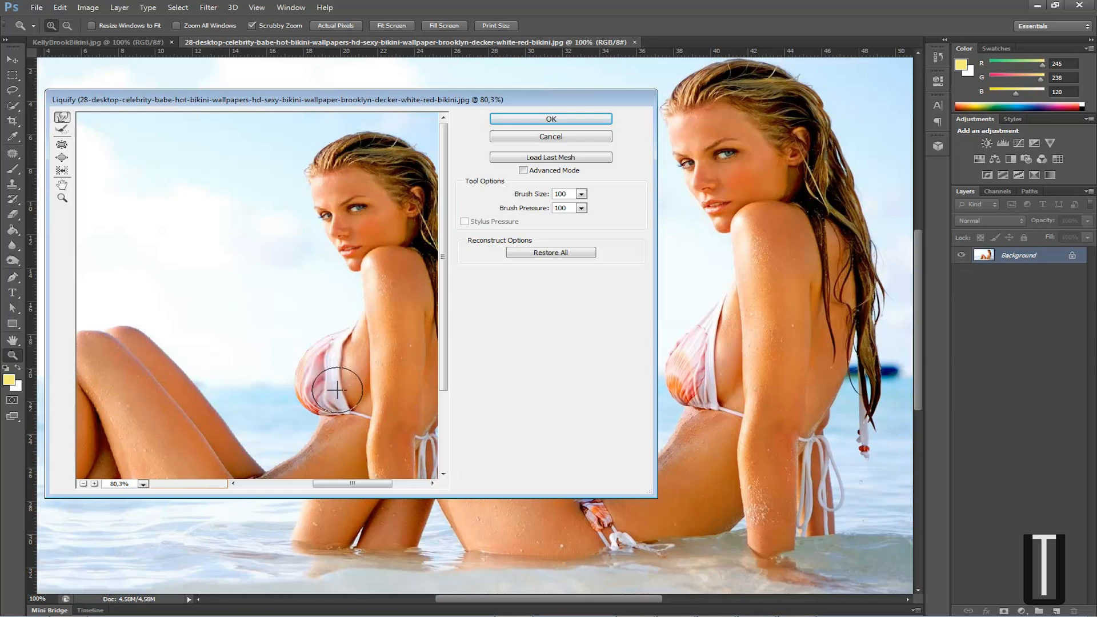
- Warp the stomach contour between the hip and the bikini top with brush size 100
scroll(292, 391, down, 3)
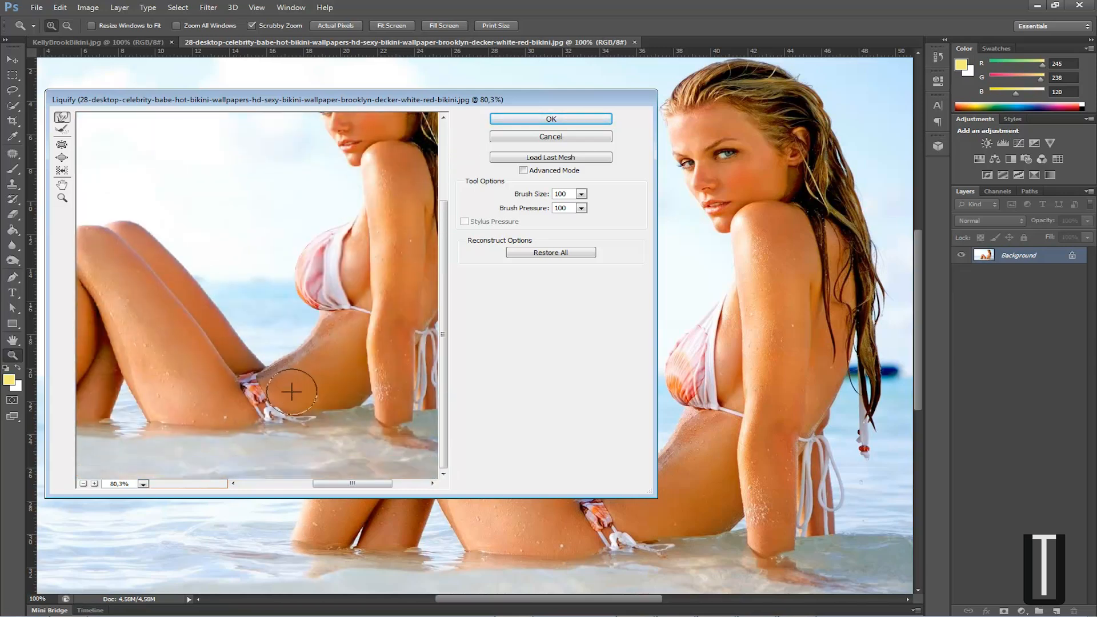
drag(280, 366, 323, 328)
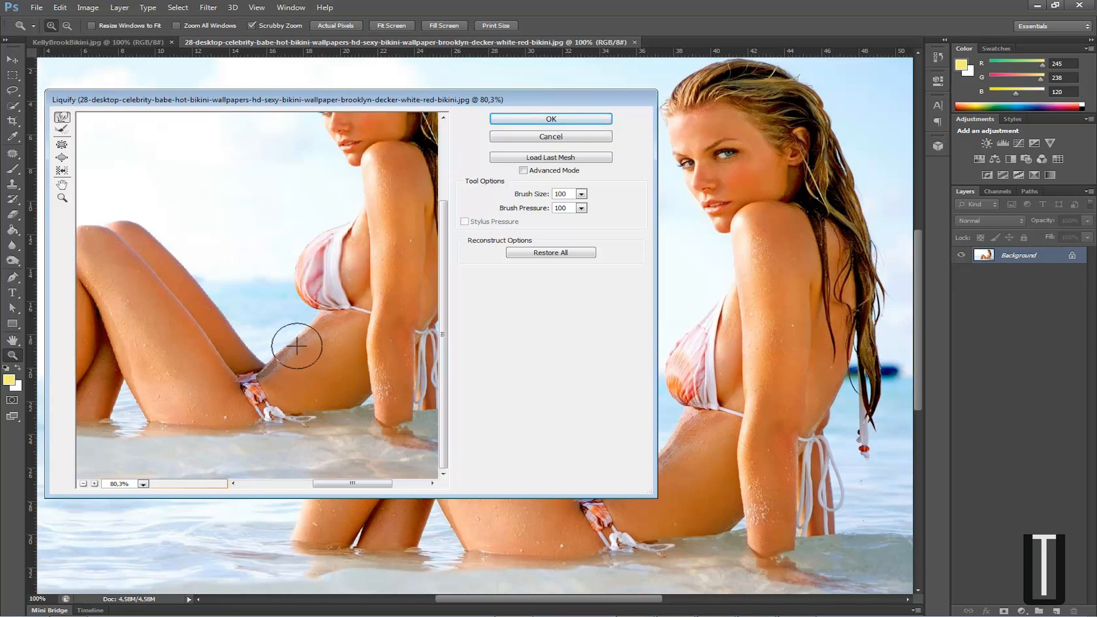
drag(278, 369, 331, 314)
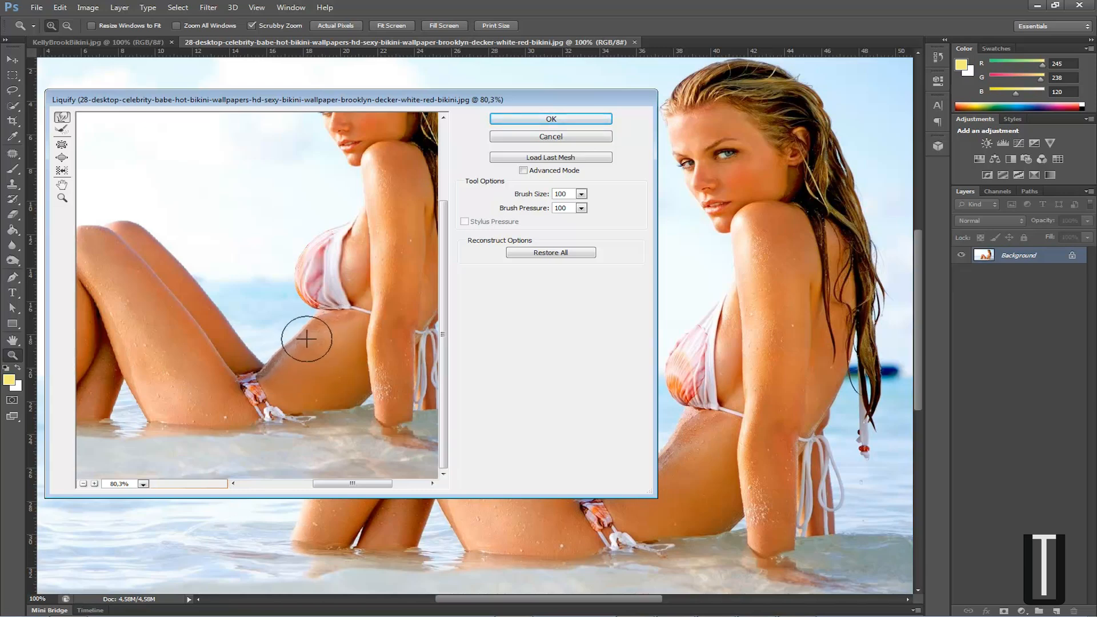
- Try a long outward warp on the bikini top's upper edge, undo it, and cancel the Liquify filter
scroll(422, 275, up, 3)
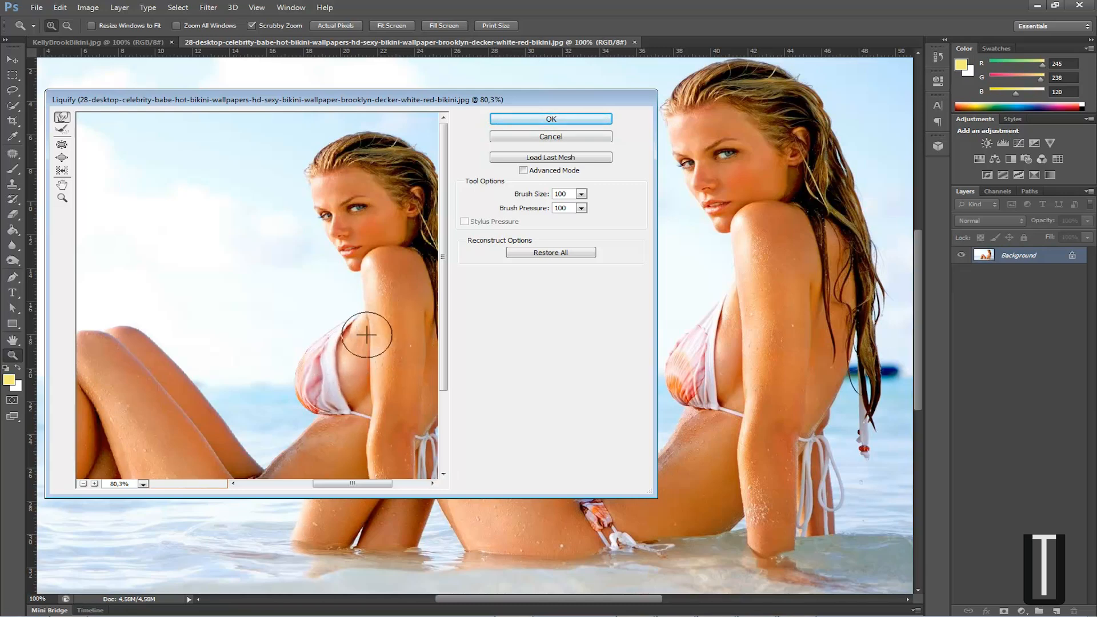
drag(350, 340, 285, 297)
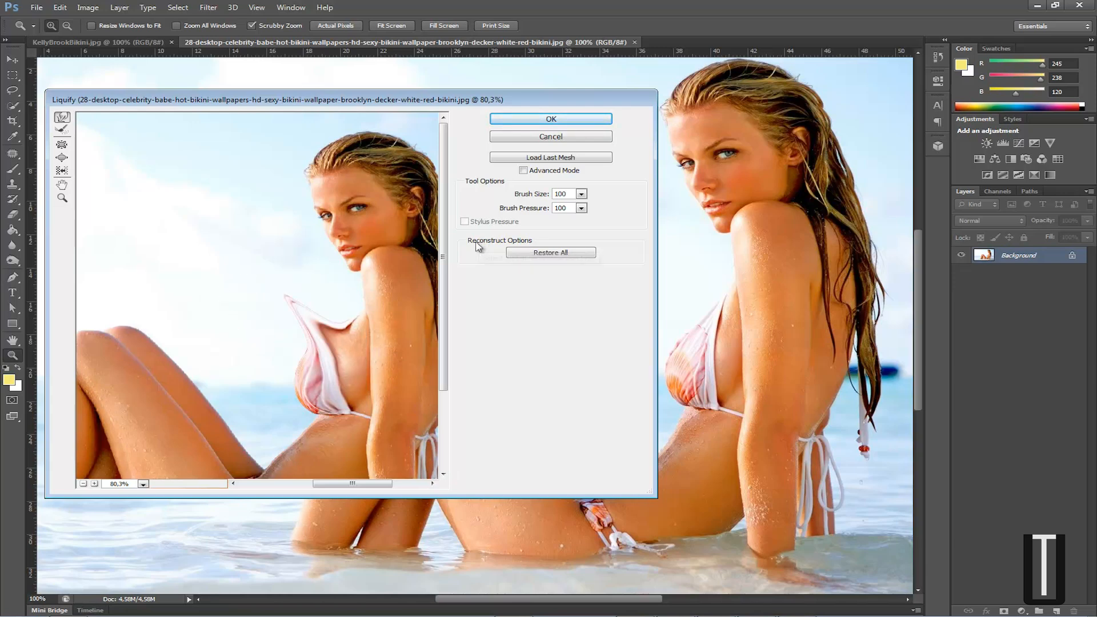
key(alt)
key(ctrl+alt+z)
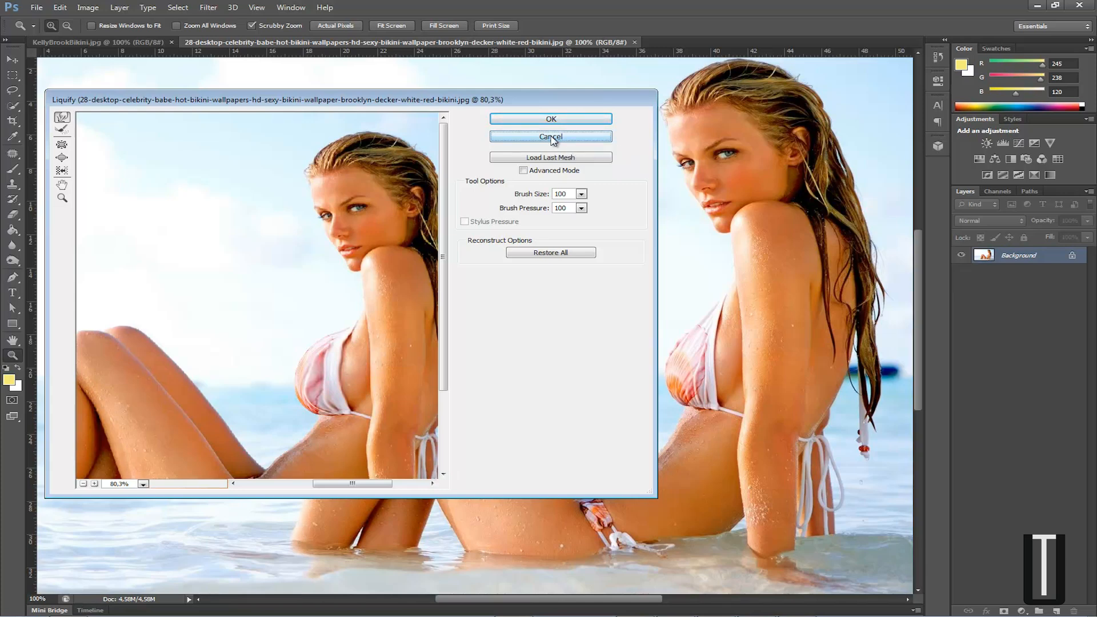
click(551, 137)
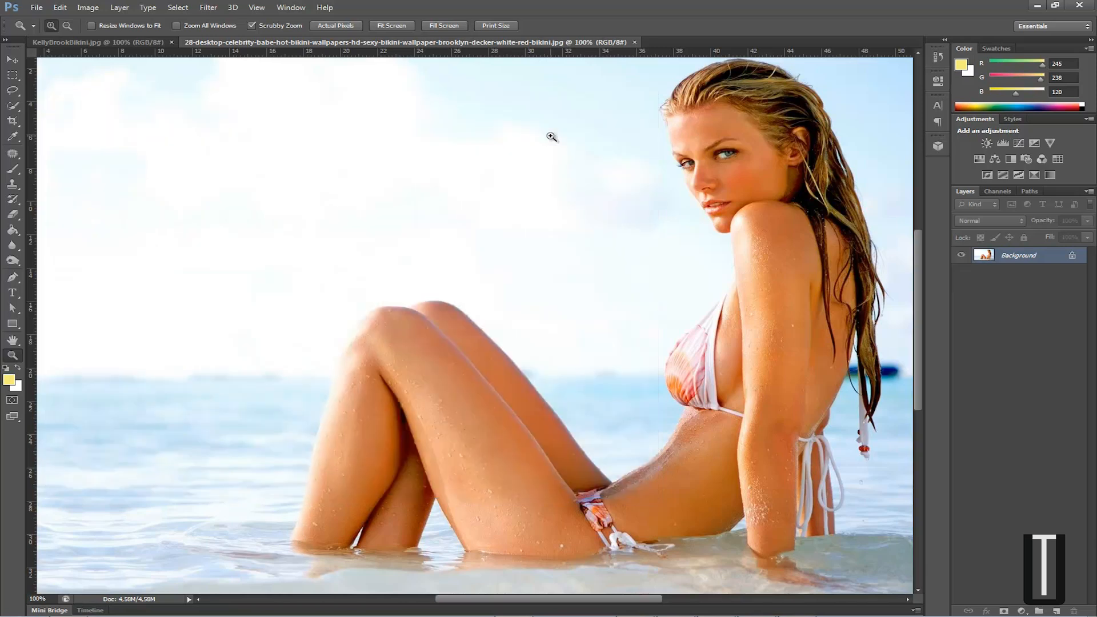
- Switch to the KellyBrookBikini.jpg photo and enlarge the view to 200%
click(142, 42)
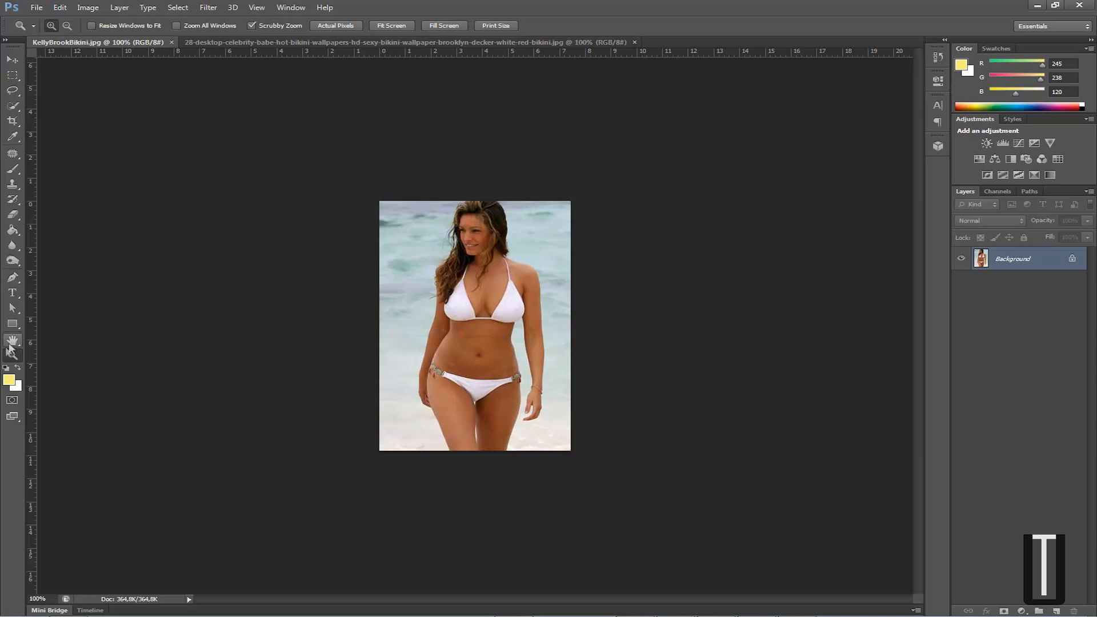
click(499, 312)
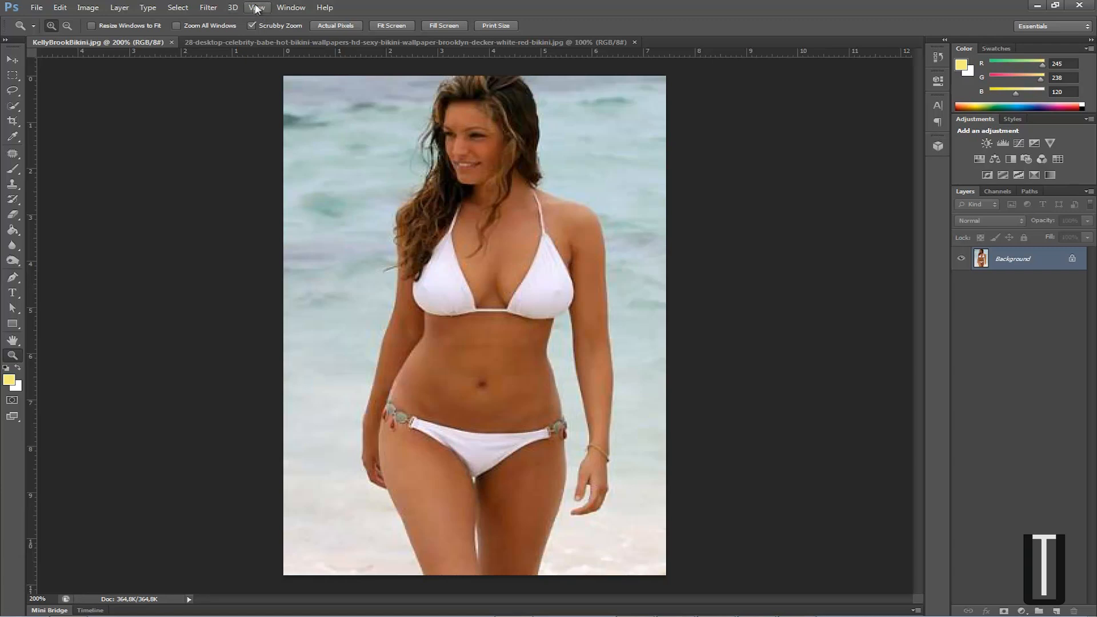
- Try reapplying the last Liquify filter to the photo and undo it
click(213, 7)
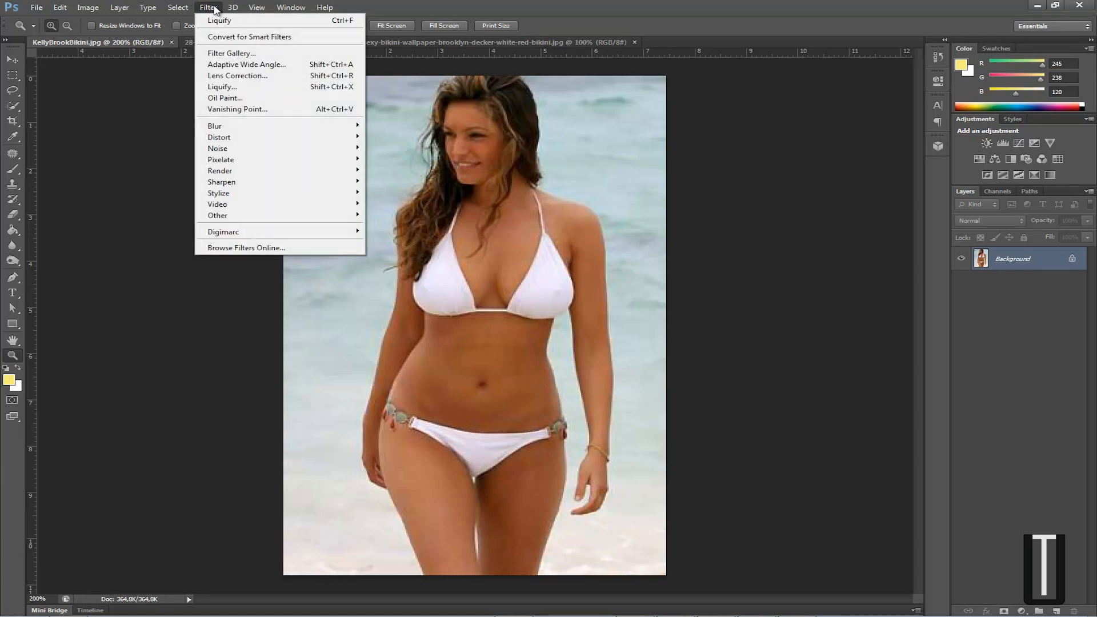
click(242, 23)
click(208, 8)
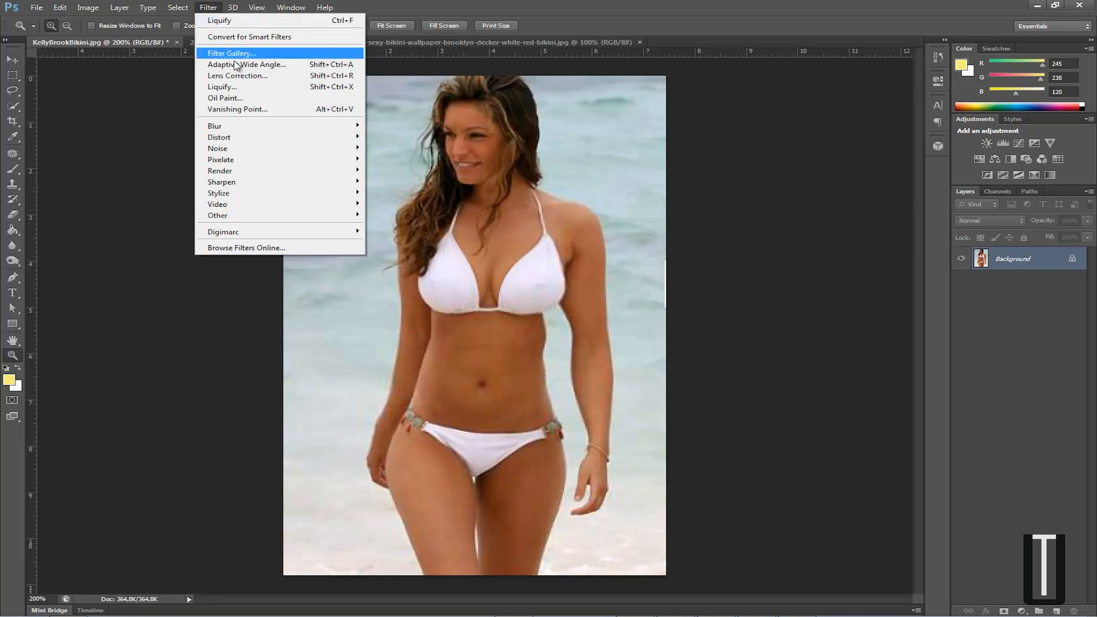
click(181, 307)
key(ctrl+z)
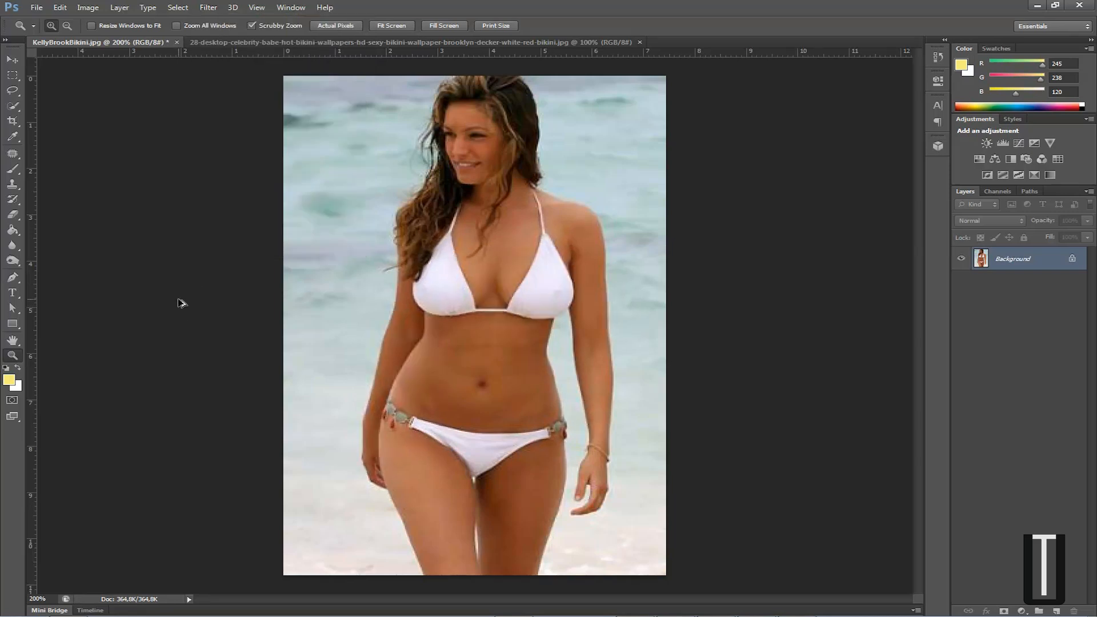
click(208, 8)
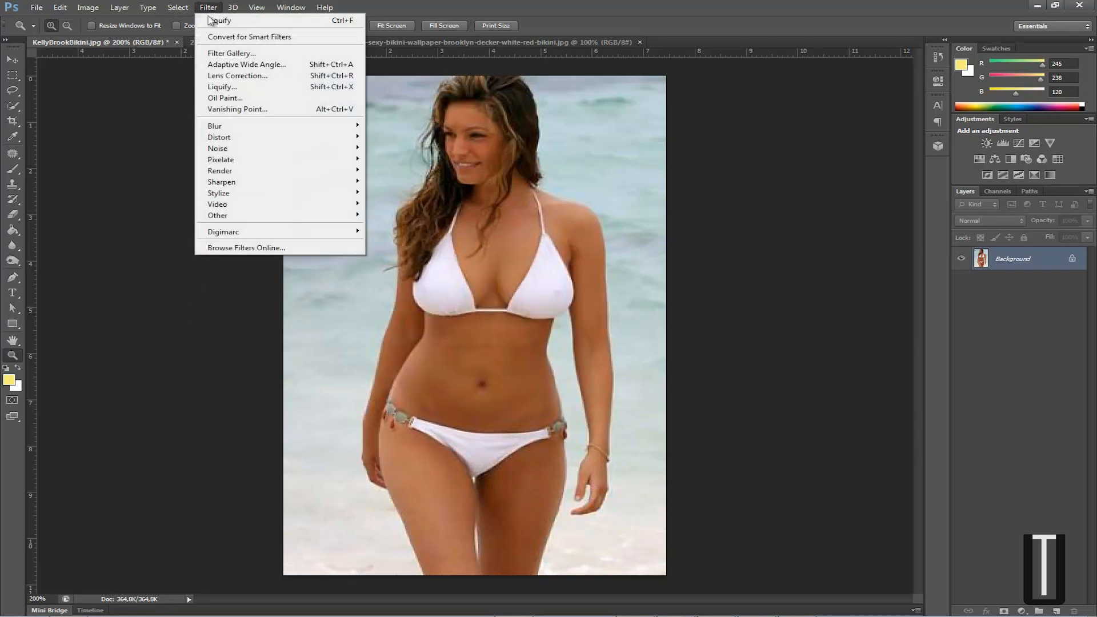
click(212, 16)
key(ctrl+z)
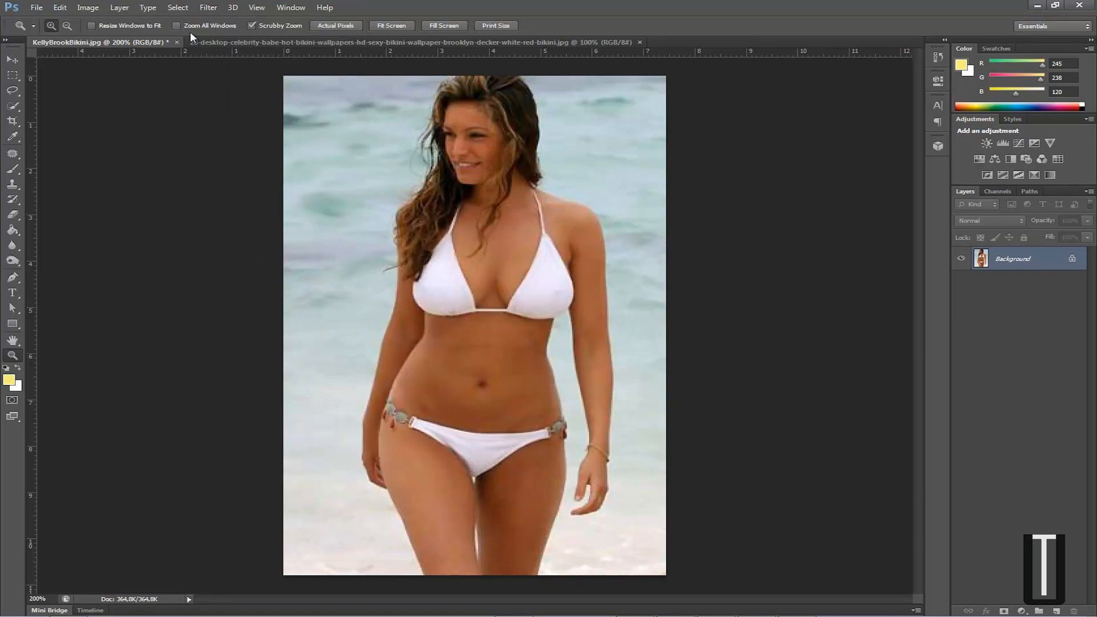
- Open the Liquify filter on KellyBrookBikini.jpg with its window enlarged to fill the screen
click(208, 8)
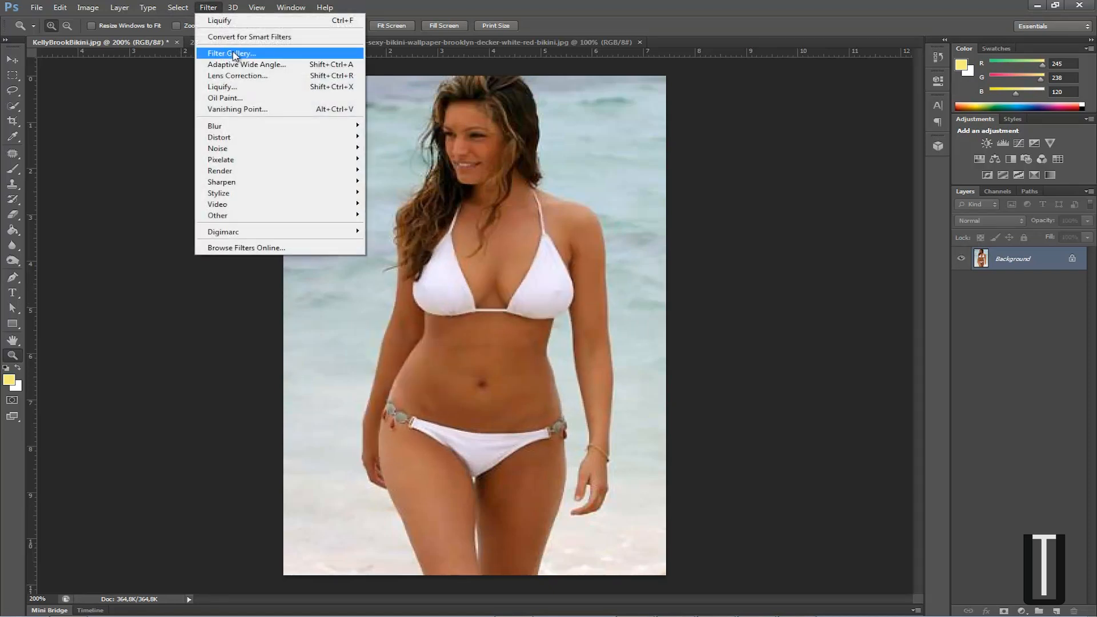
click(224, 87)
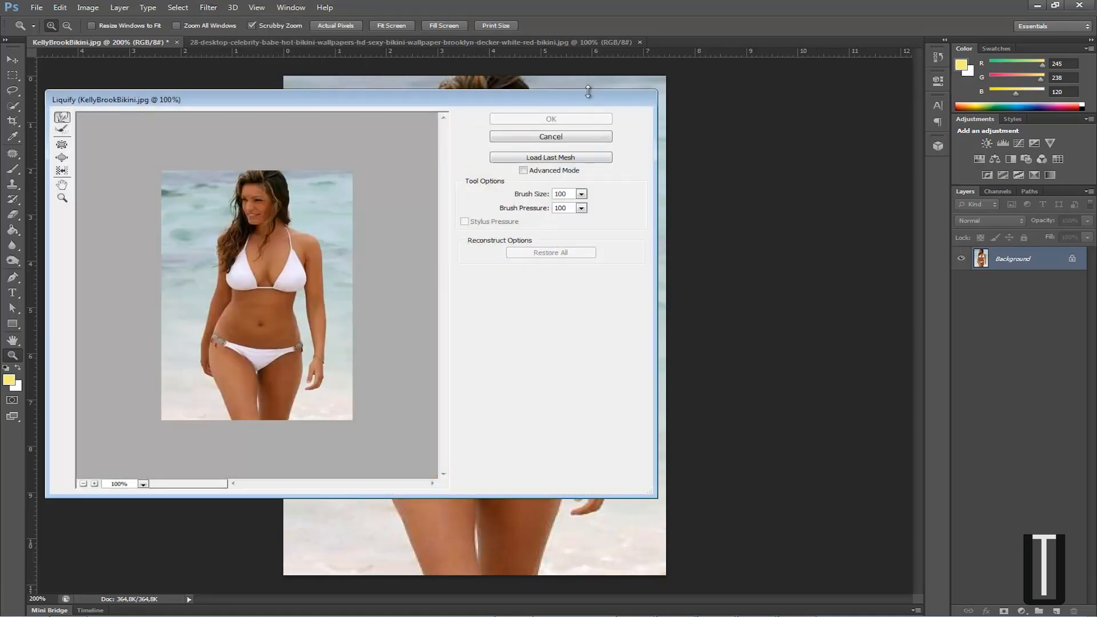
drag(650, 90, 1095, 1)
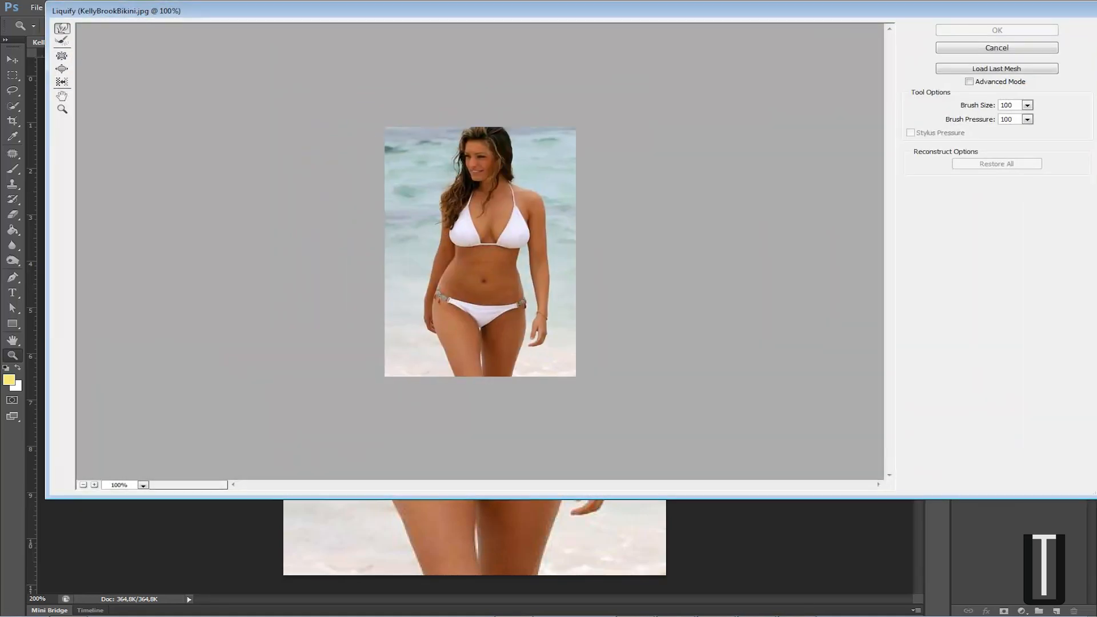
drag(49, 497, 2, 614)
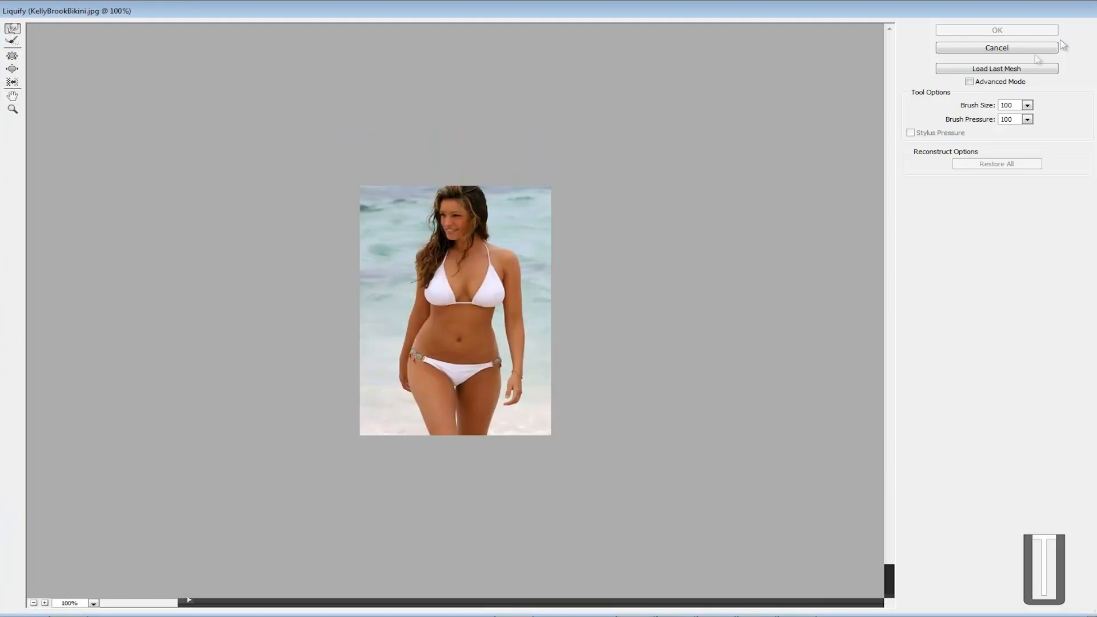
click(997, 48)
click(210, 8)
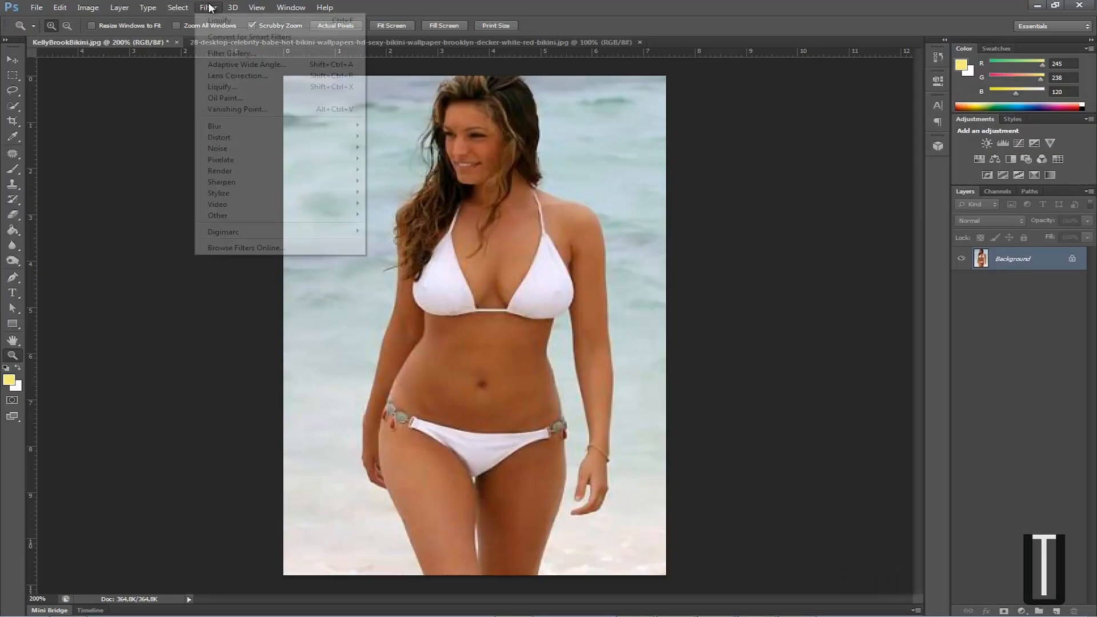
click(232, 88)
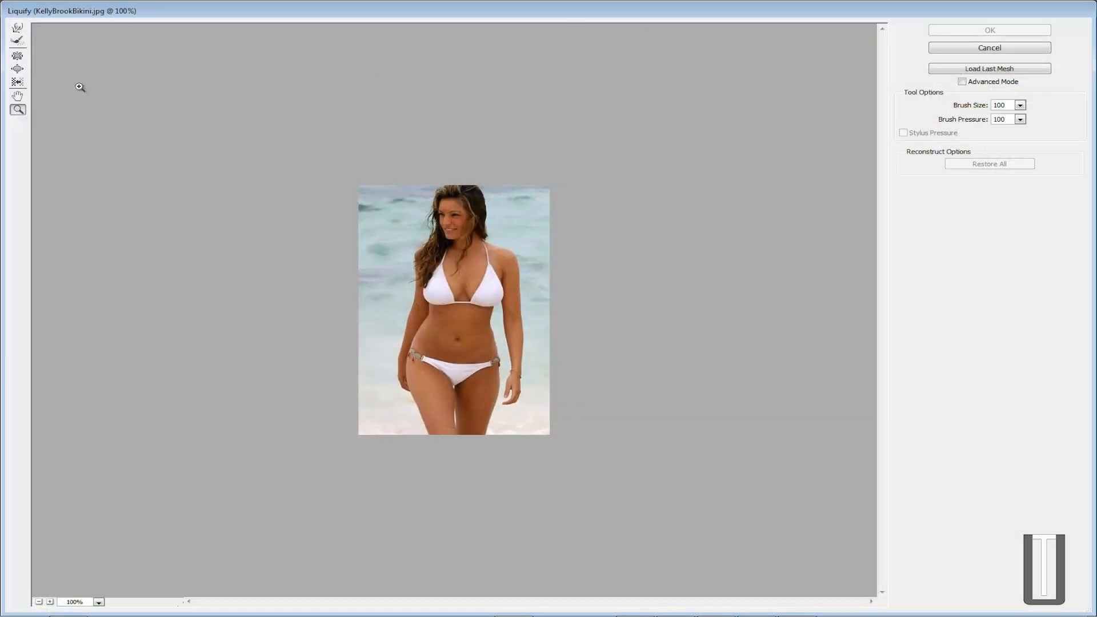
- Enlarge the Liquify preview to 300% around the torso and activate the Forward Warp tool
click(407, 242)
click(417, 227)
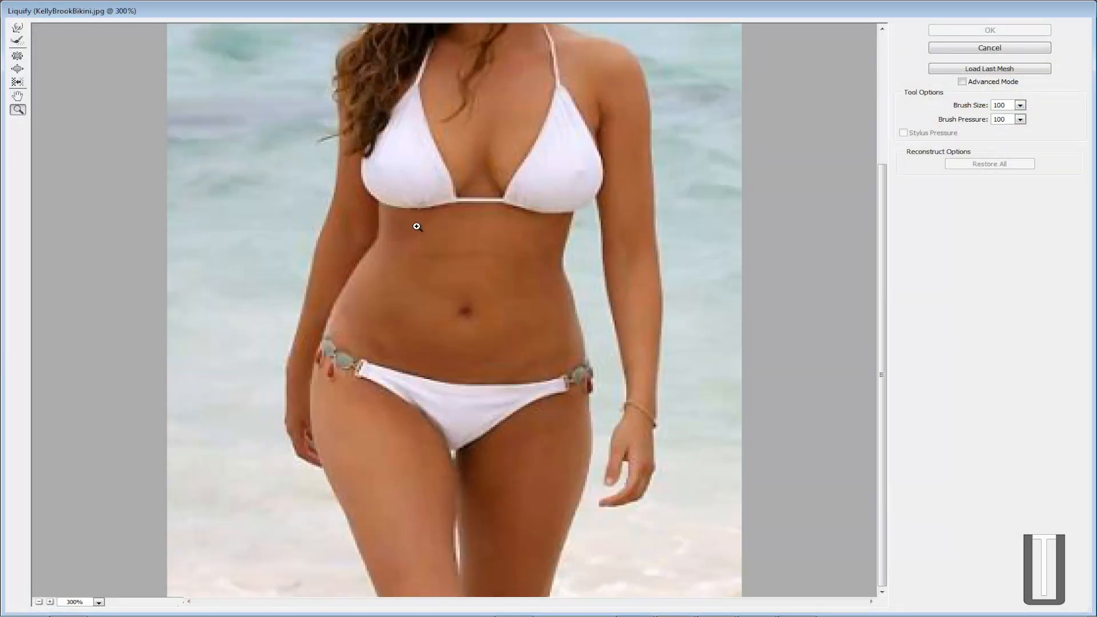
click(18, 33)
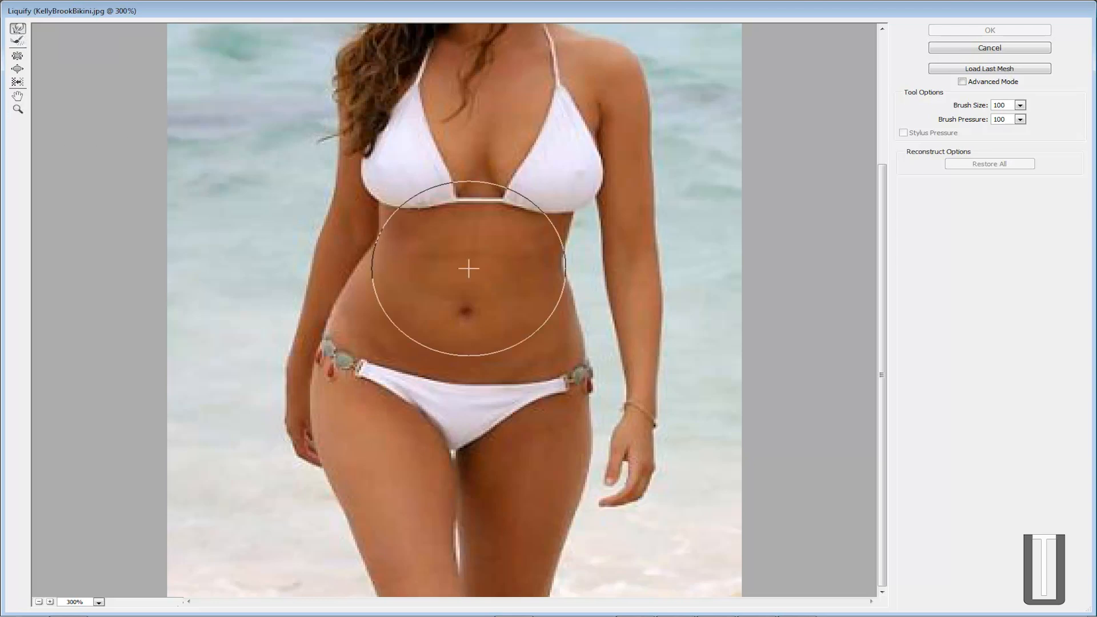
scroll(400, 303, up, 3)
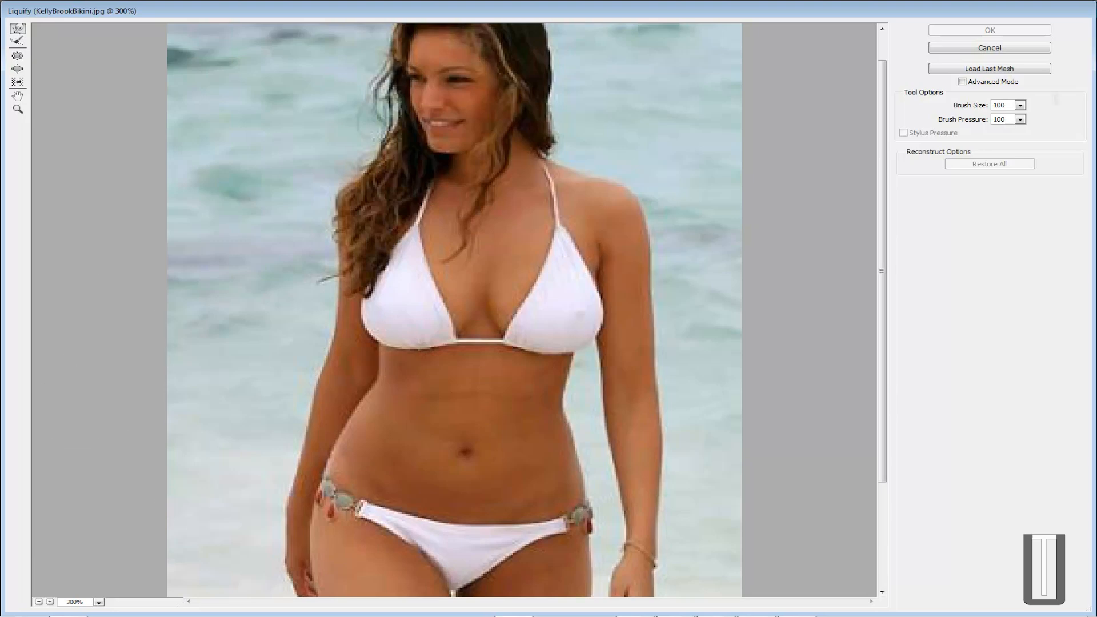
scroll(555, 306, down, 3)
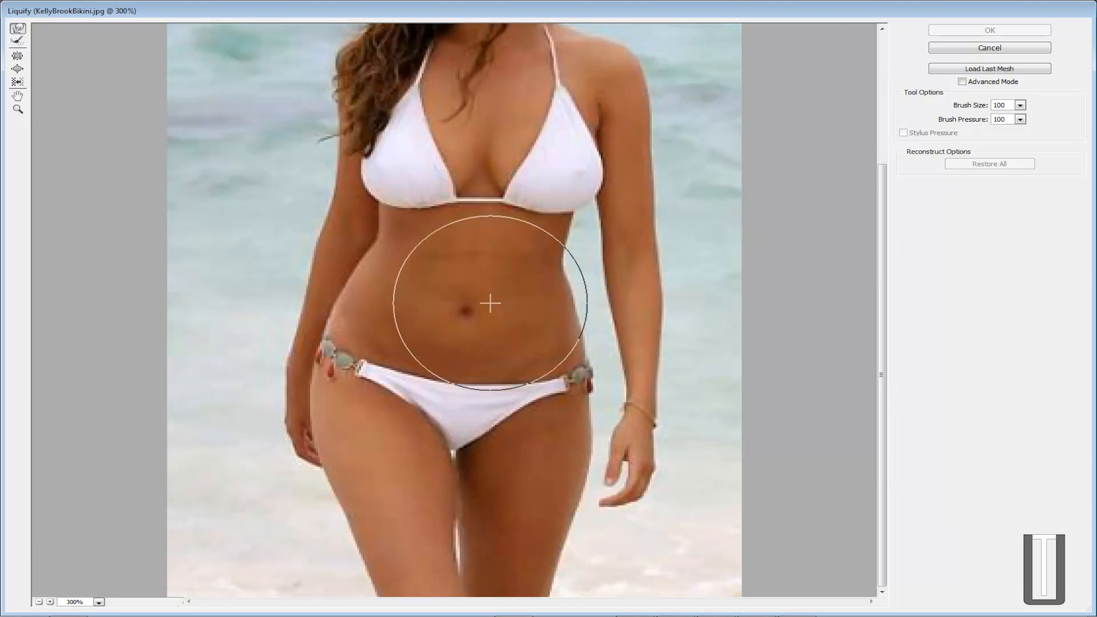
scroll(489, 300, up, 1)
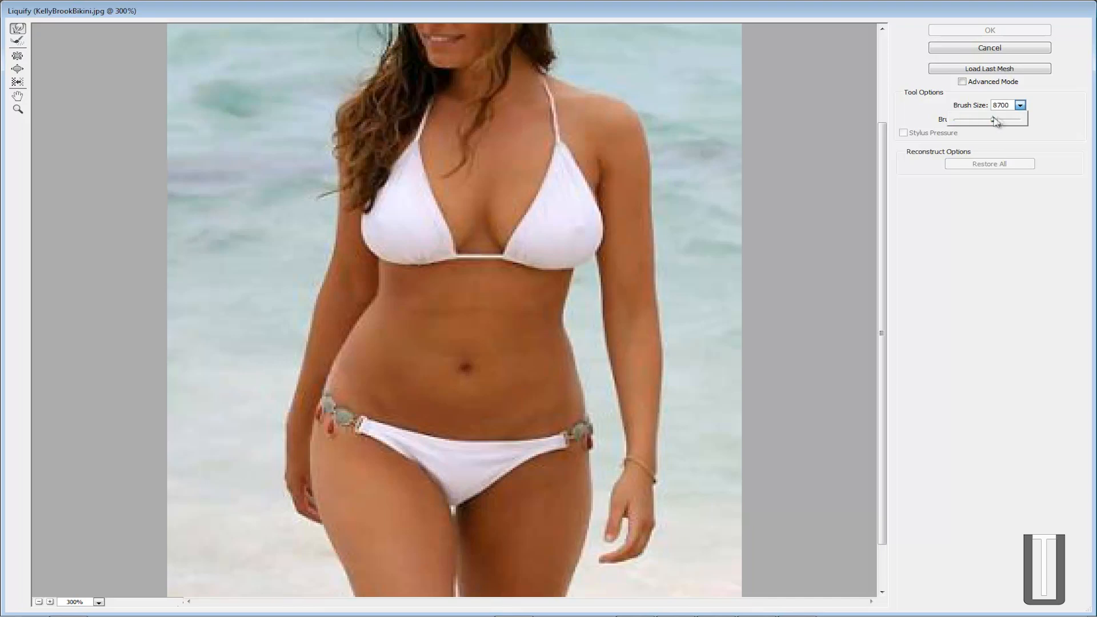
- Try a Forward Warp stroke across the stomach with an oversized brush and undo it
mouse_move(540, 317)
mouse_down()
mouse_move(535, 260)
mouse_move(500, 257)
mouse_up()
key(ctrl+alt+z)
click(364, 372)
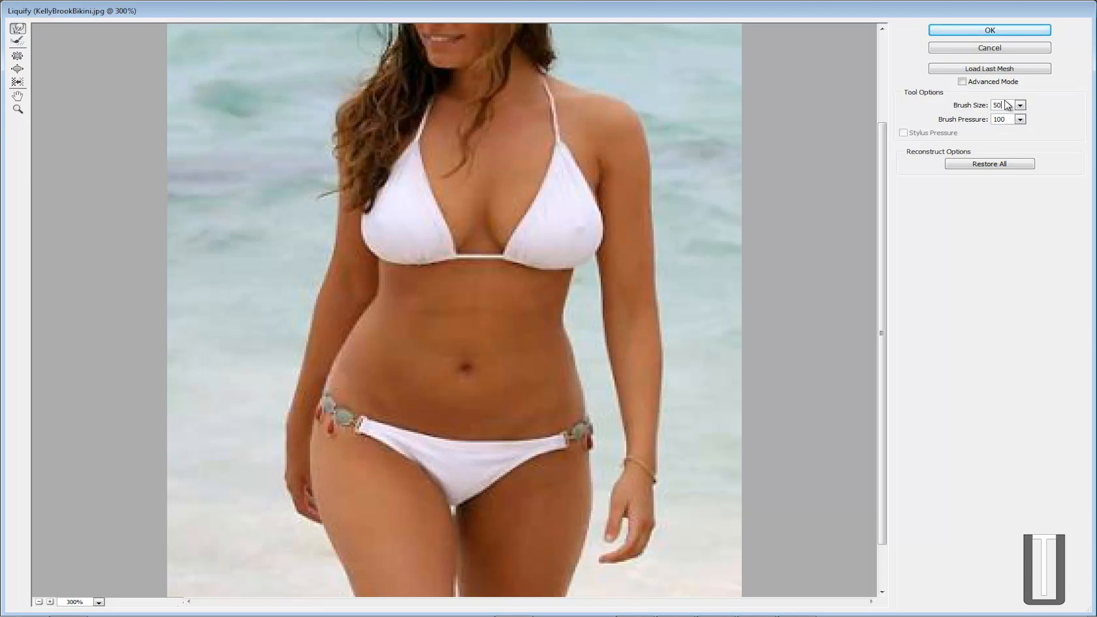
- Set the brush size and pressure to 50 and push the waist contour on the photo's left side slightly inward
drag(339, 389, 350, 386)
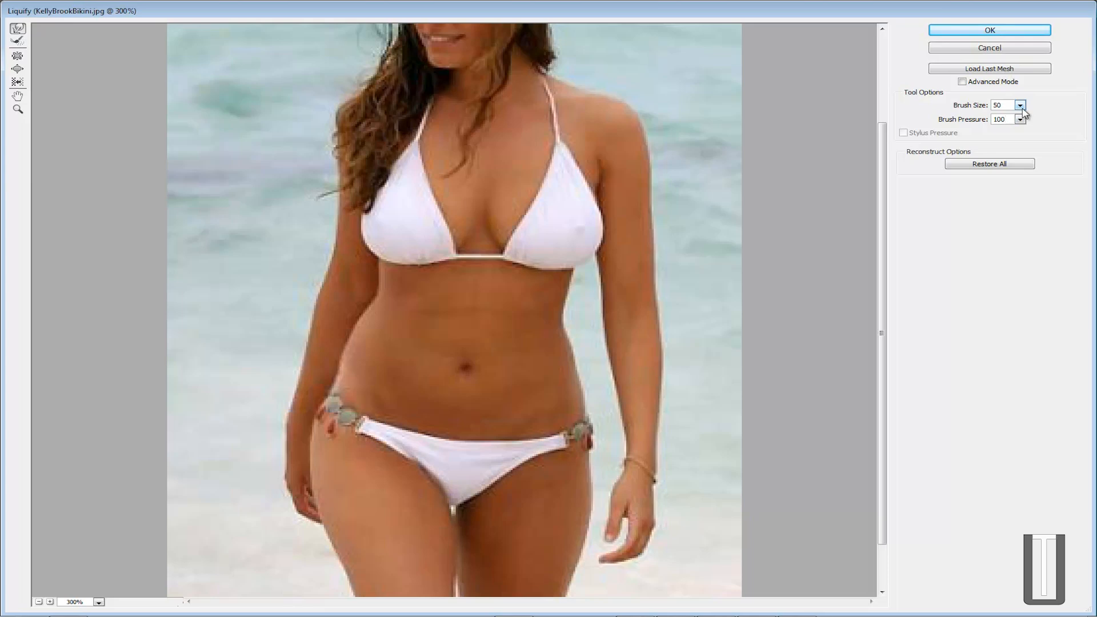
drag(350, 381, 375, 298)
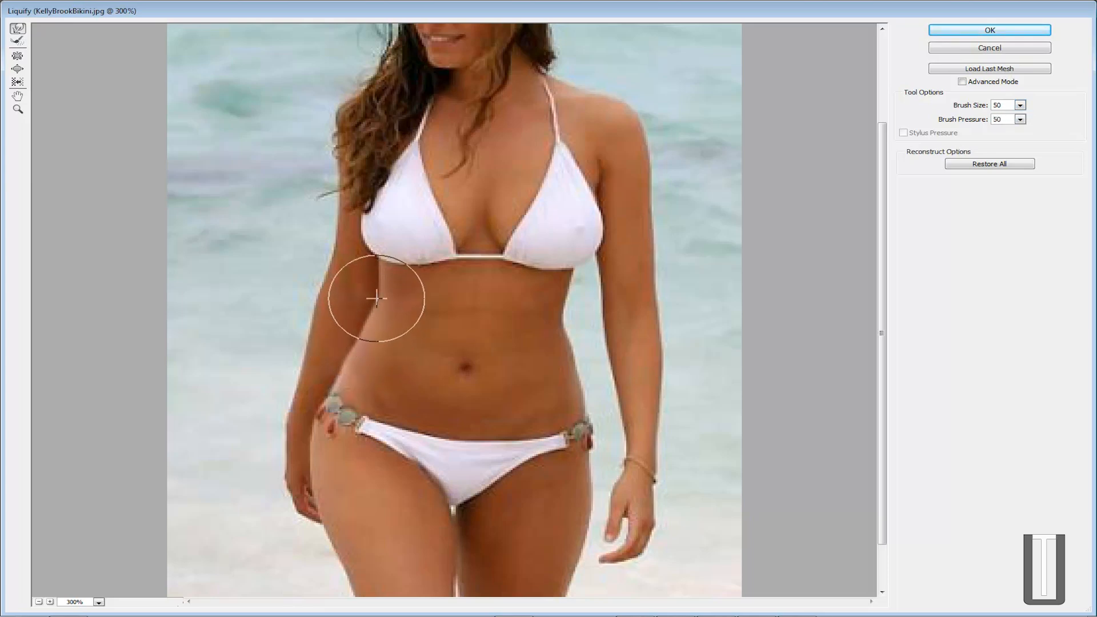
drag(330, 392, 349, 372)
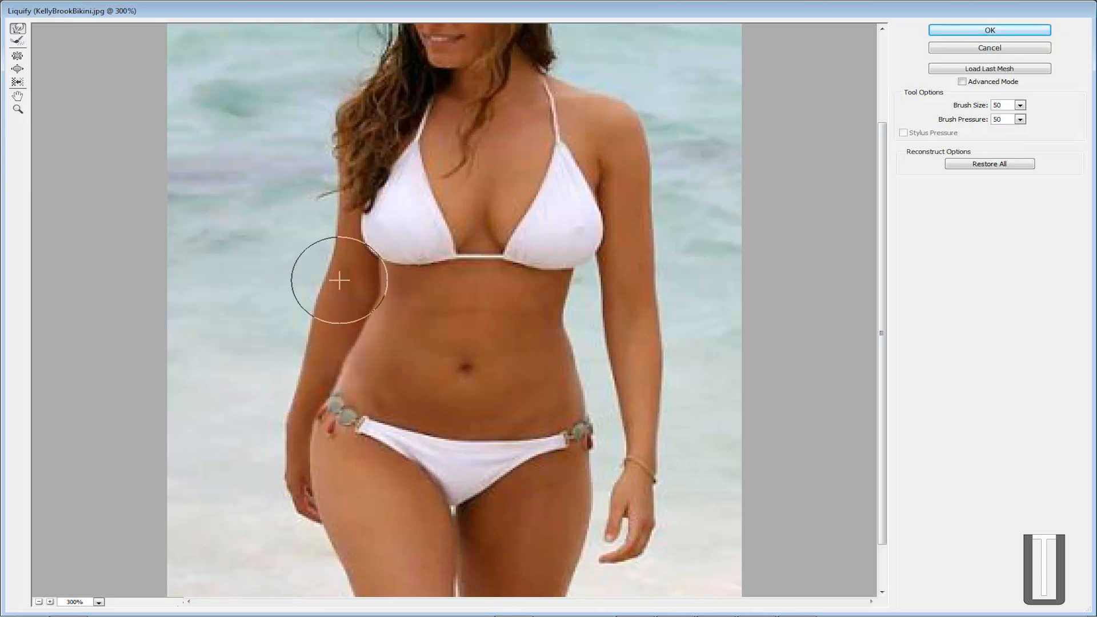
- Push the waist contour on the photo's right side inward, and undo an exaggerated warp of the thigh below it
mouse_move(563, 301)
mouse_down()
mouse_move(544, 299)
mouse_move(553, 329)
mouse_up()
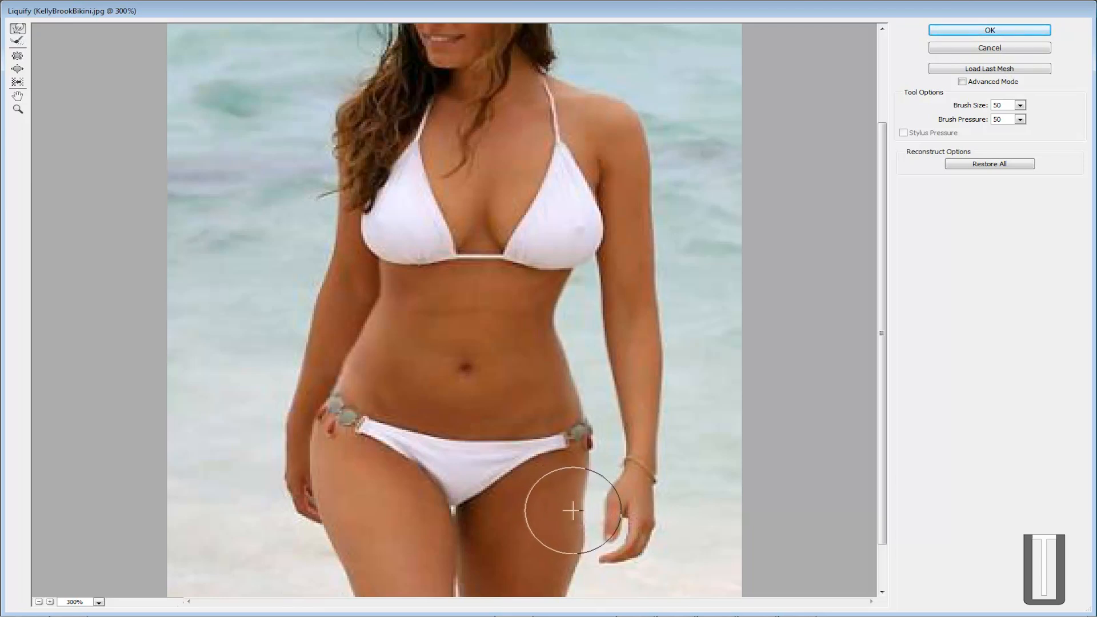
drag(582, 505, 504, 509)
key(ctrl+alt+z)
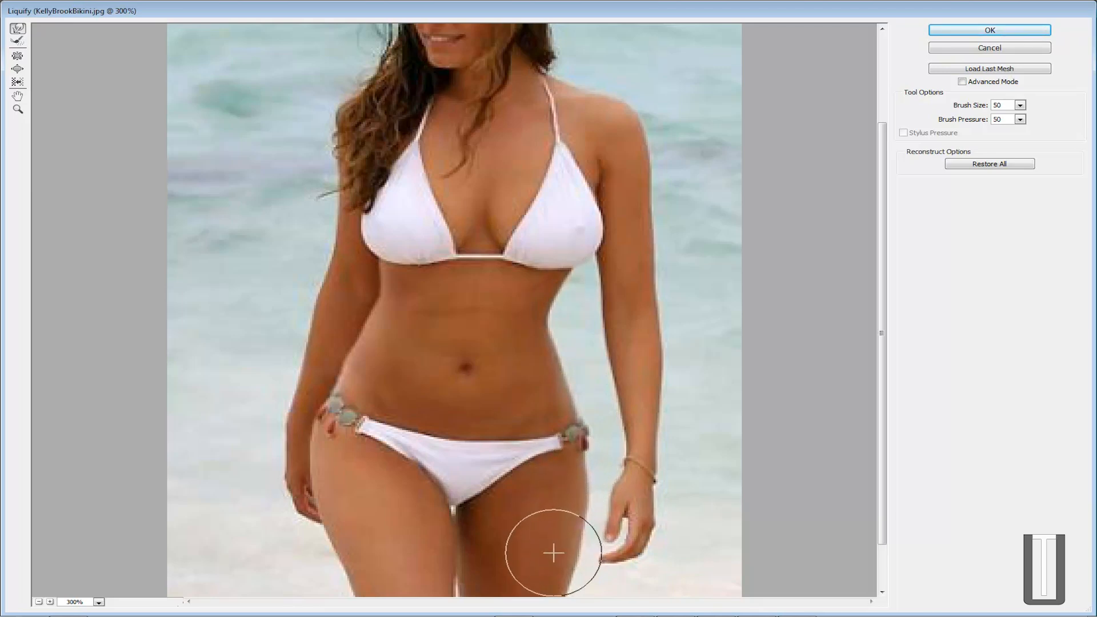
- Nudge the hip on the photo's left side inward and warp the bikini top's right cup downward
scroll(551, 561, down, 2)
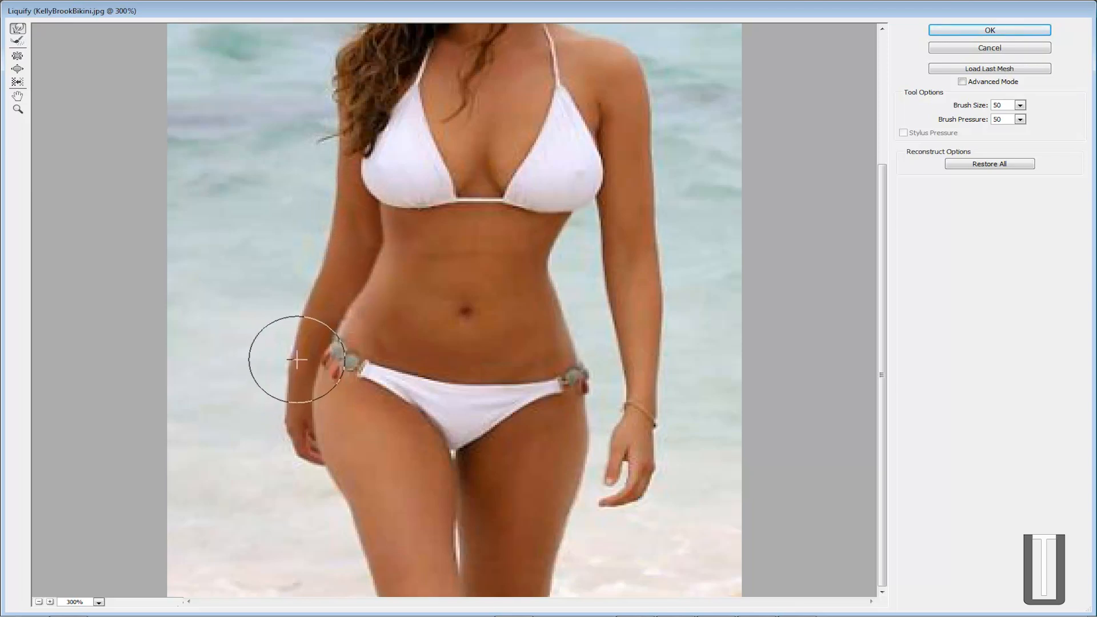
drag(326, 367, 339, 372)
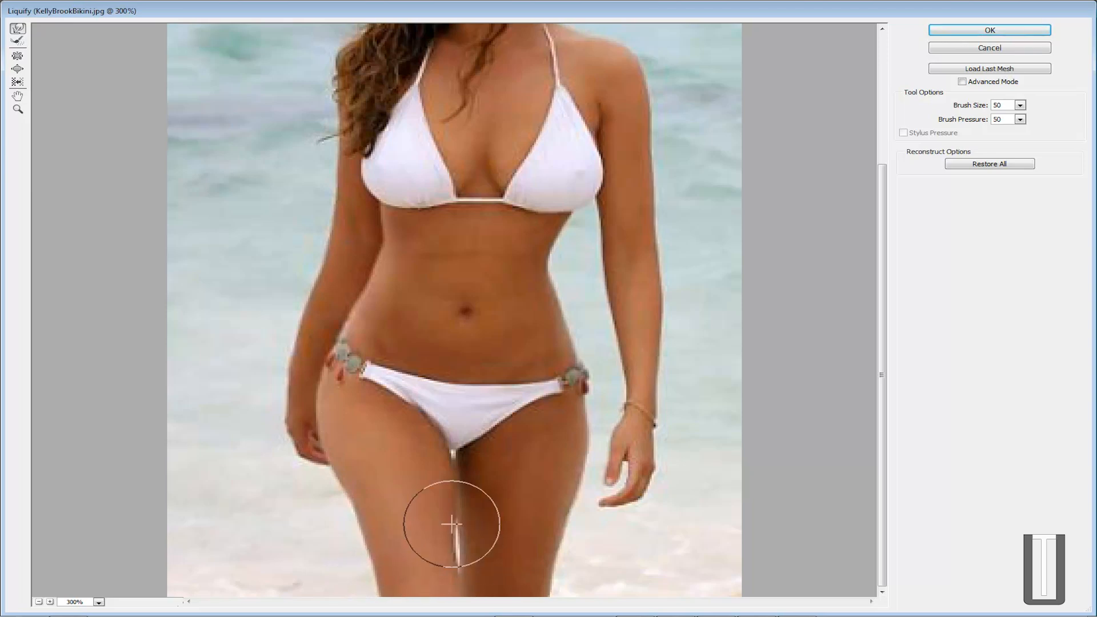
scroll(502, 421, up, 3)
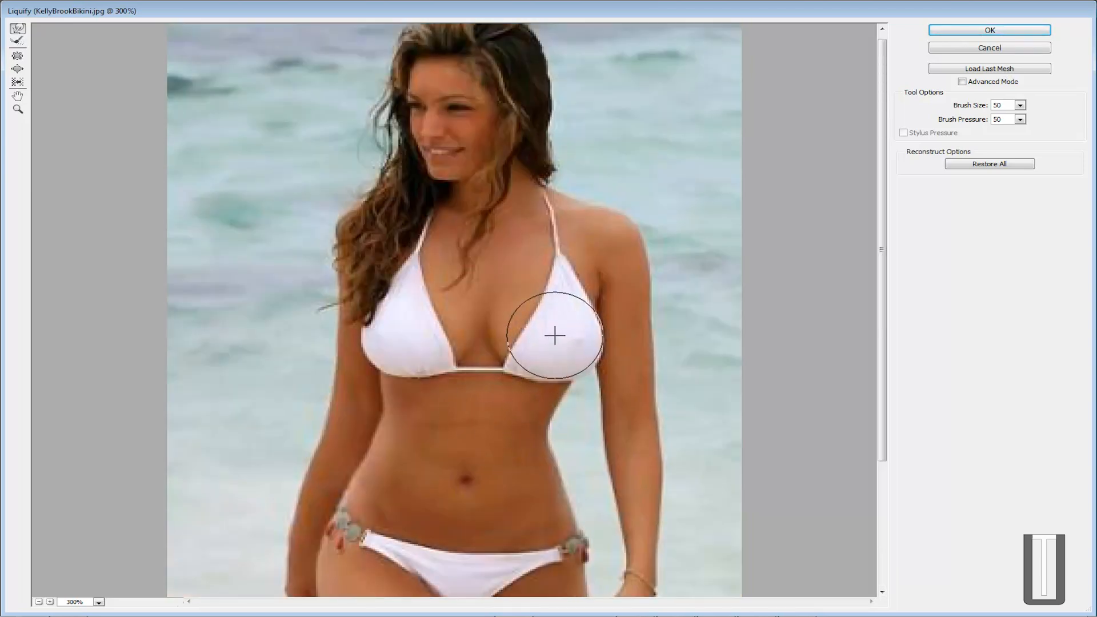
mouse_move(544, 313)
mouse_down()
mouse_move(549, 293)
mouse_move(545, 312)
mouse_move(557, 346)
mouse_up()
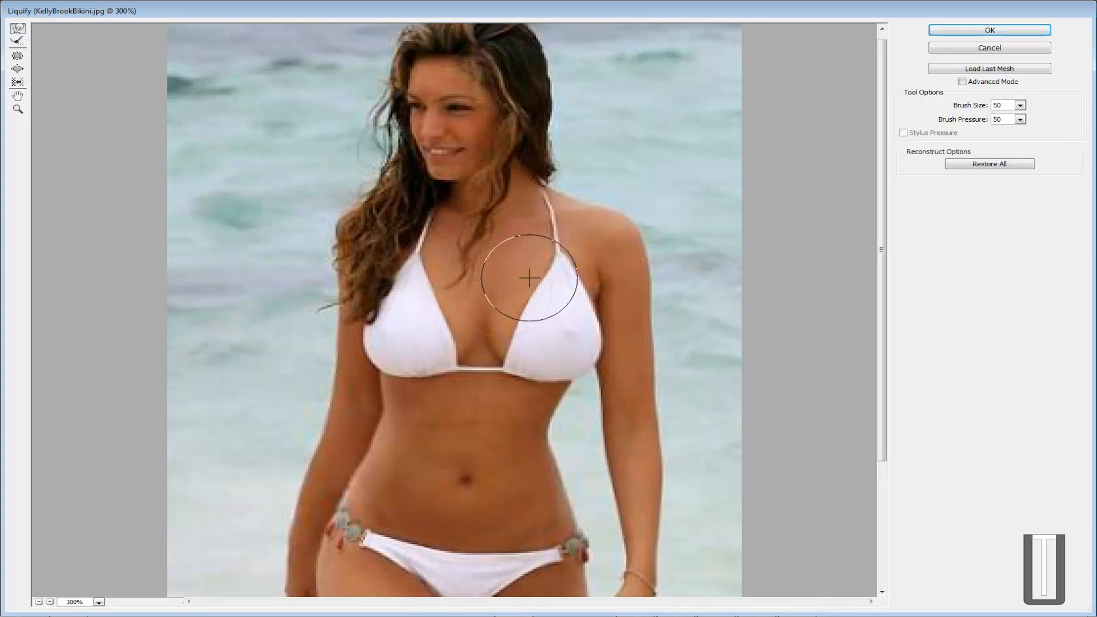
- Pull both sides of the waist slightly further inward with the Forward Warp tool
scroll(480, 507, down, 3)
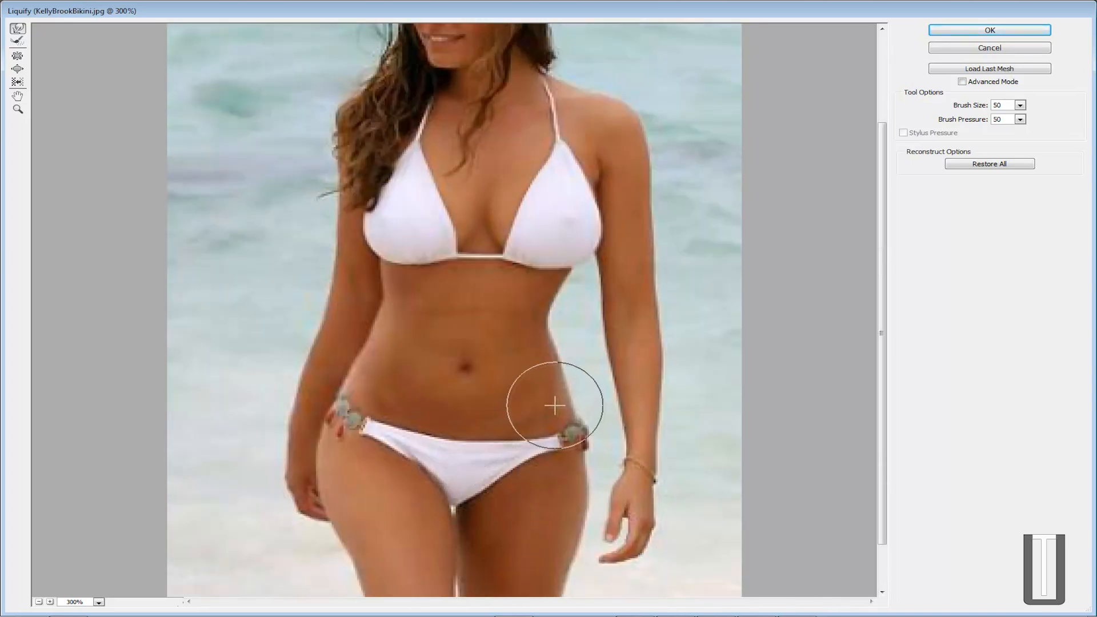
drag(544, 362, 532, 337)
drag(348, 395, 382, 313)
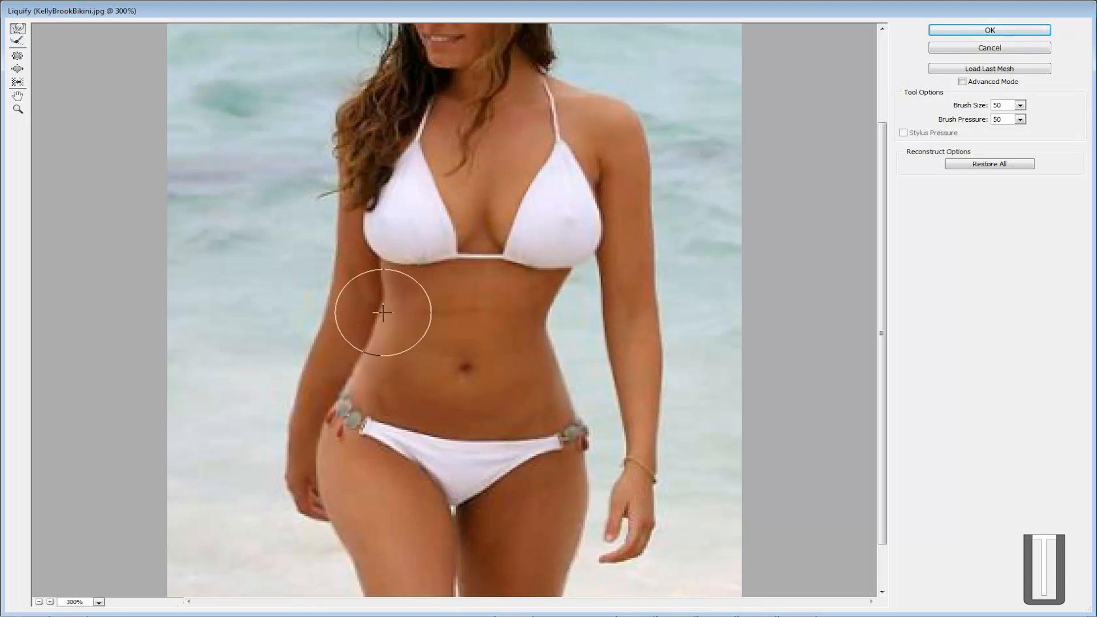
- Check the reshaped figure from head to thighs and apply the Liquify changes to the photo
scroll(343, 420, down, 1)
scroll(372, 428, up, 3)
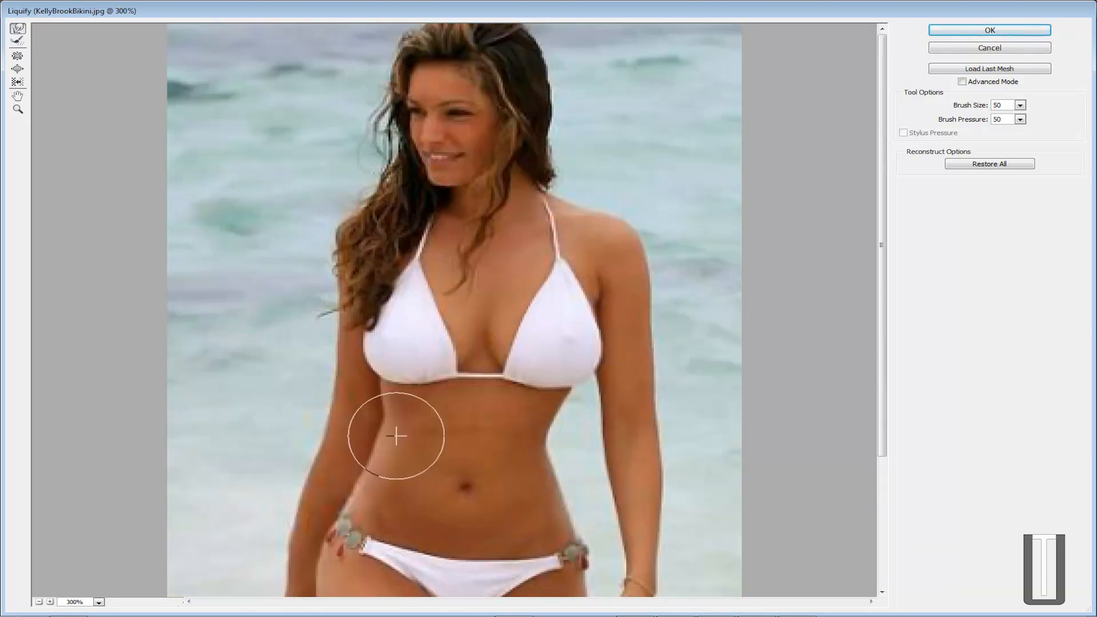
scroll(546, 320, down, 3)
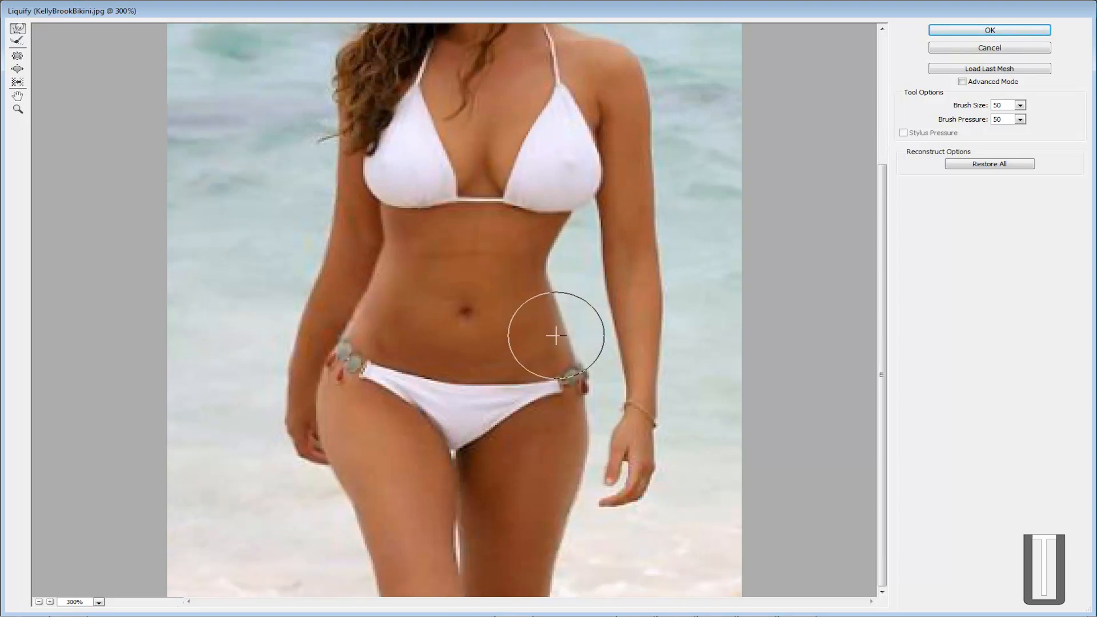
click(1016, 30)
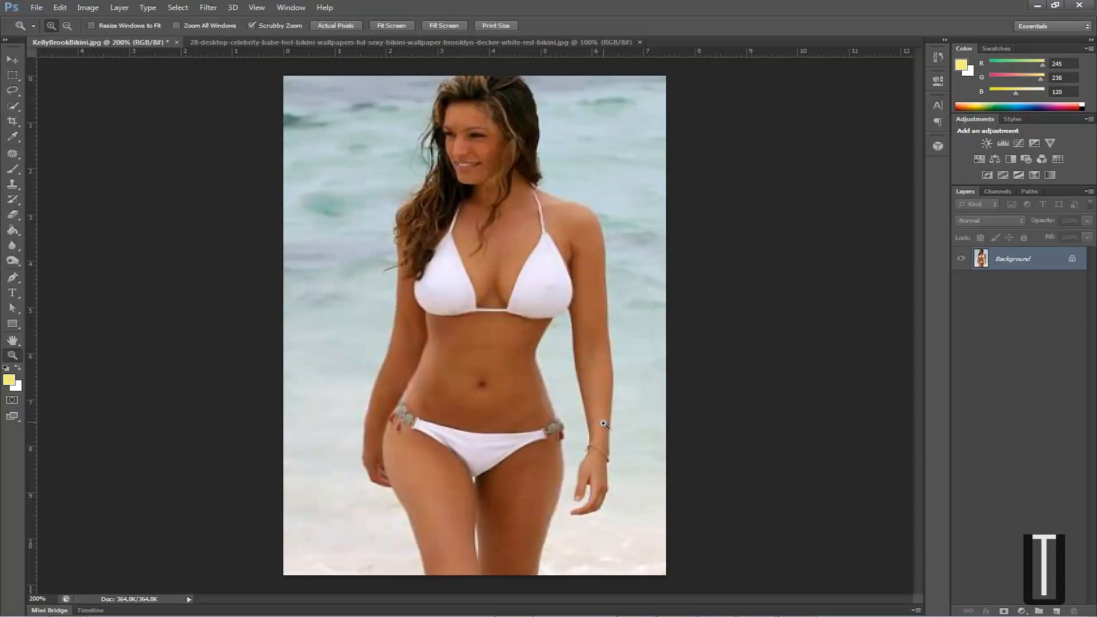
- Try reapplying the last Liquify filter twice and step back to the photo before any Liquify change
click(216, 7)
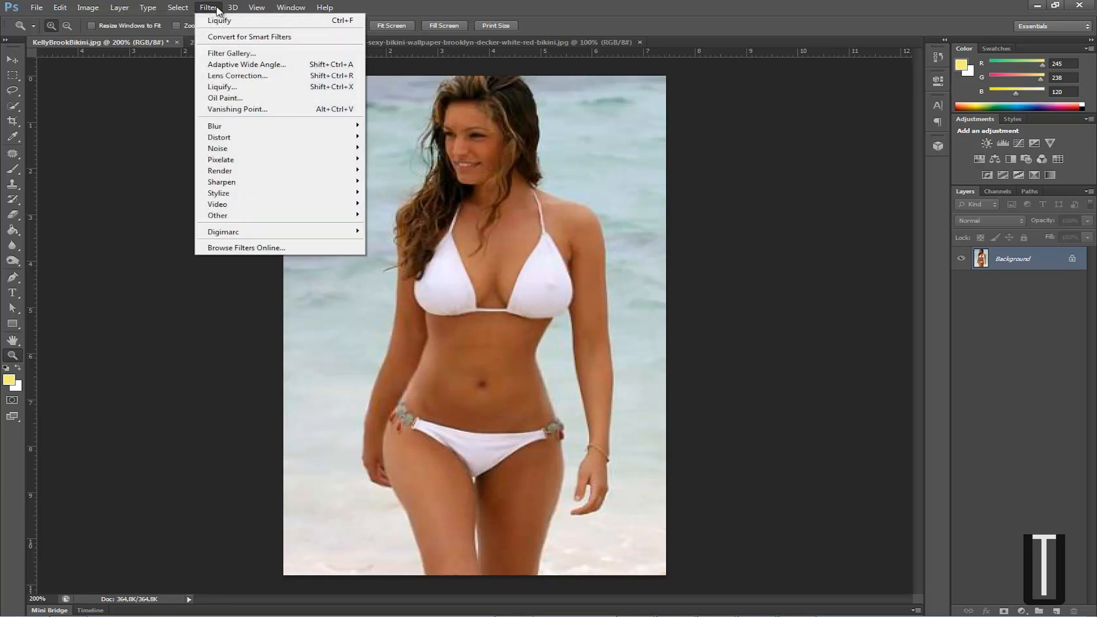
click(220, 20)
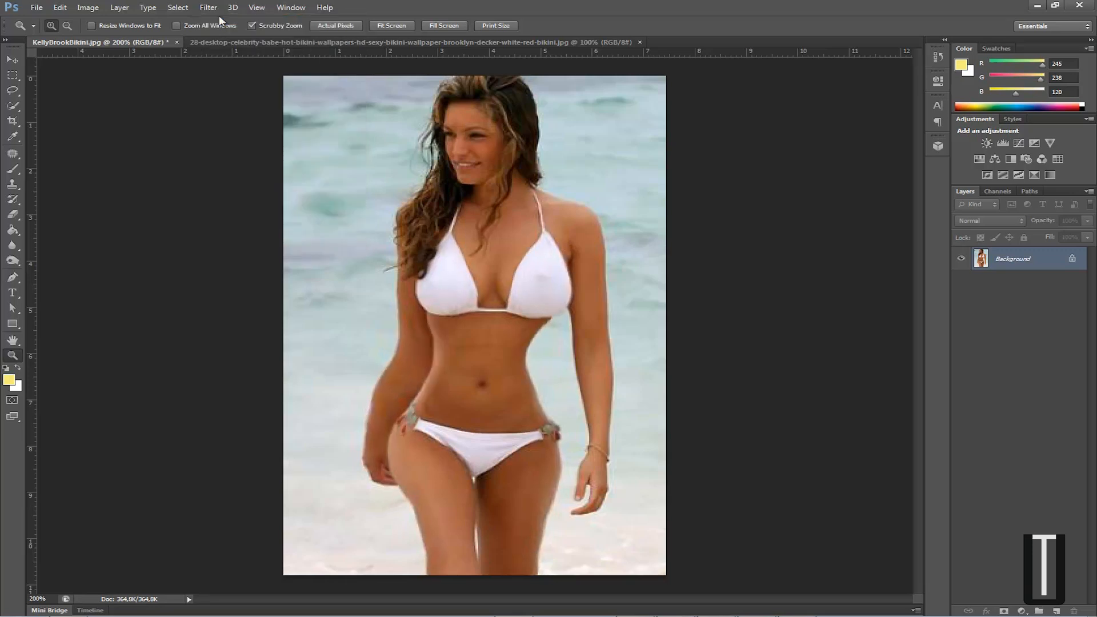
click(204, 8)
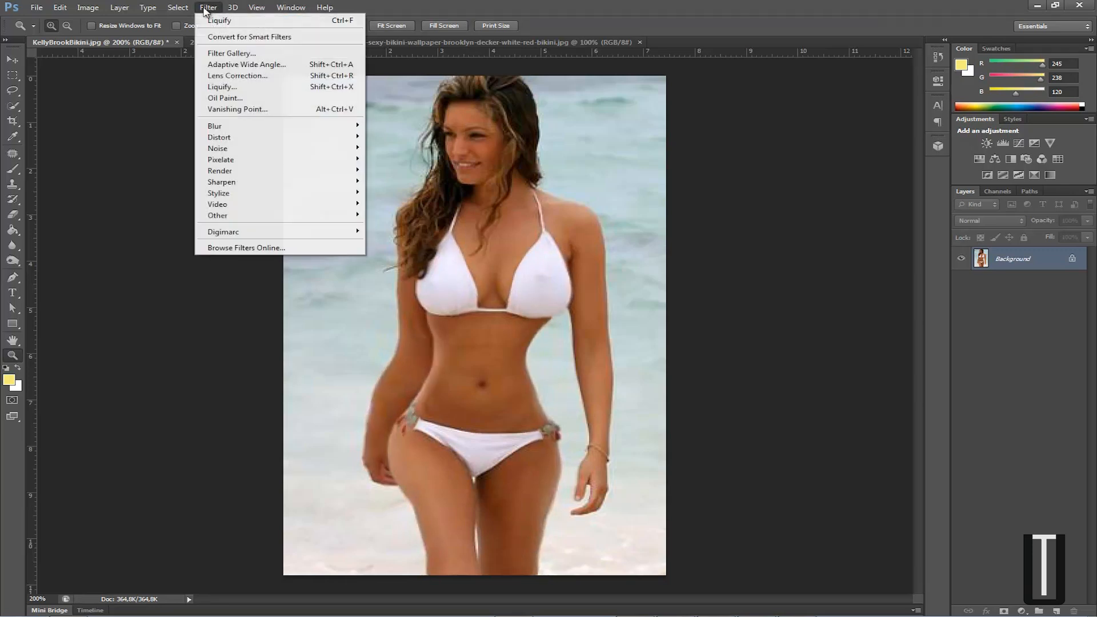
click(212, 21)
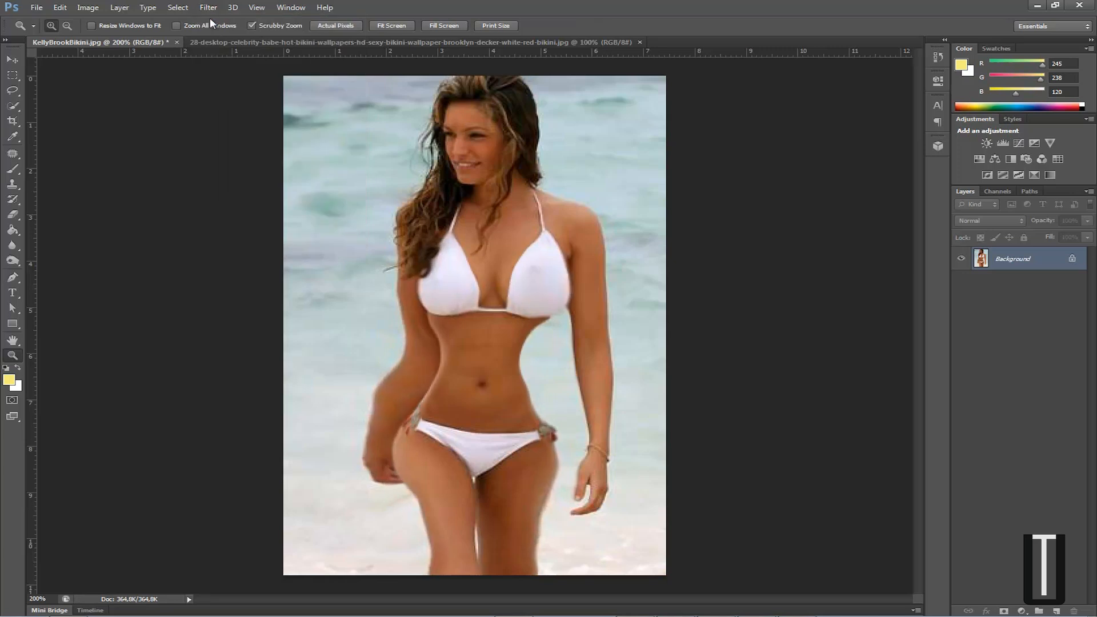
key(ctrl+alt+z)
key(ctrl+alt+z)
key(ctrl+alt+z)
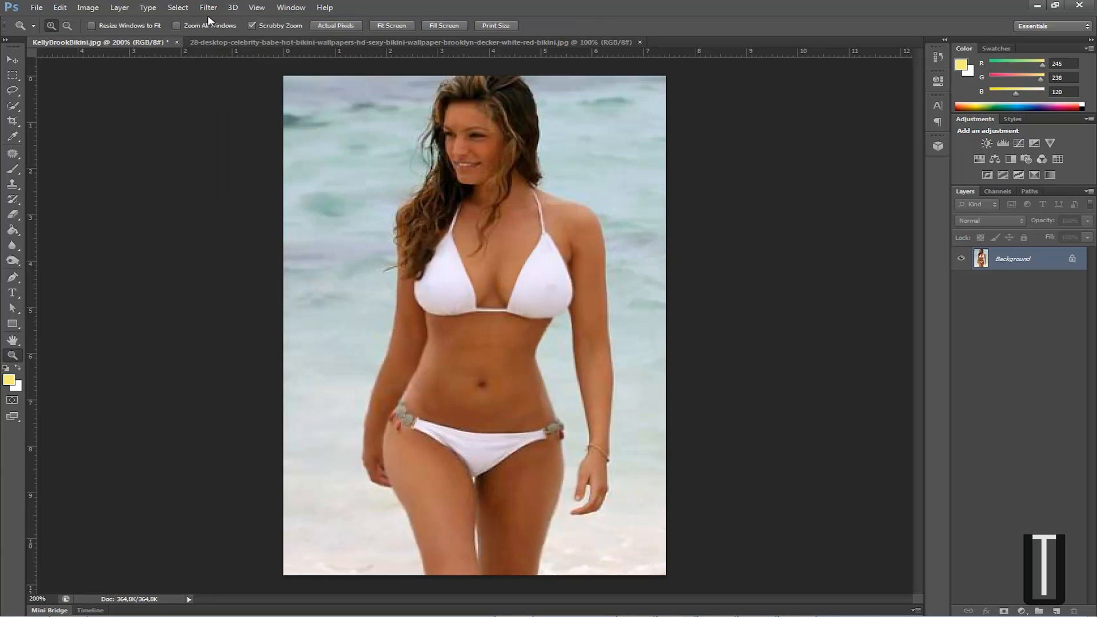
key(ctrl+alt+z)
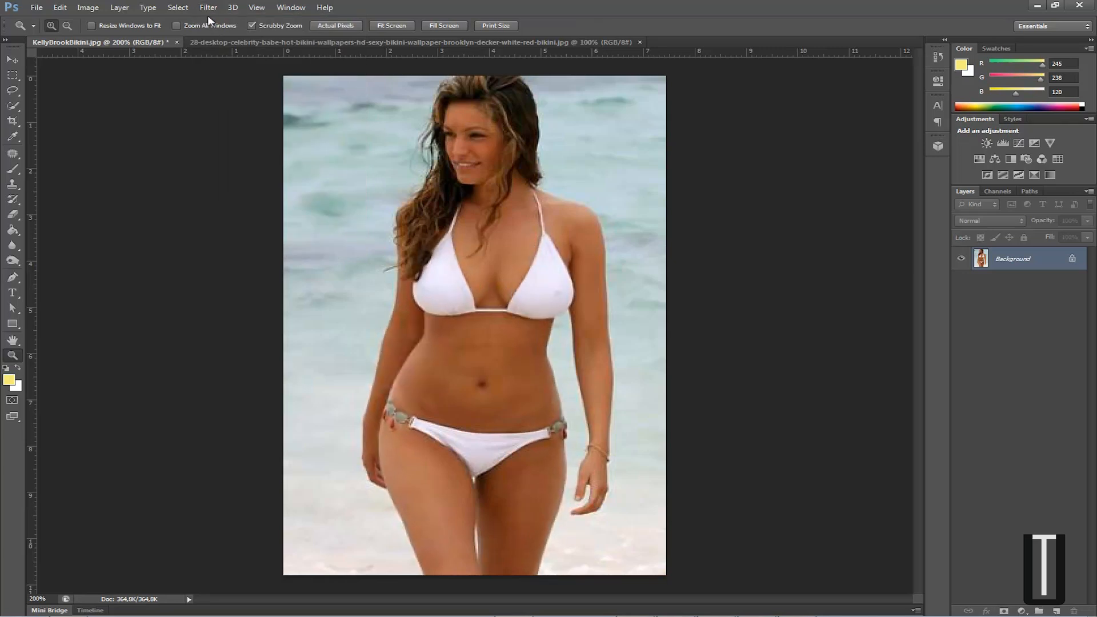
- Try stacking the last Liquify filter twice on the original photo and undo both applications
click(207, 11)
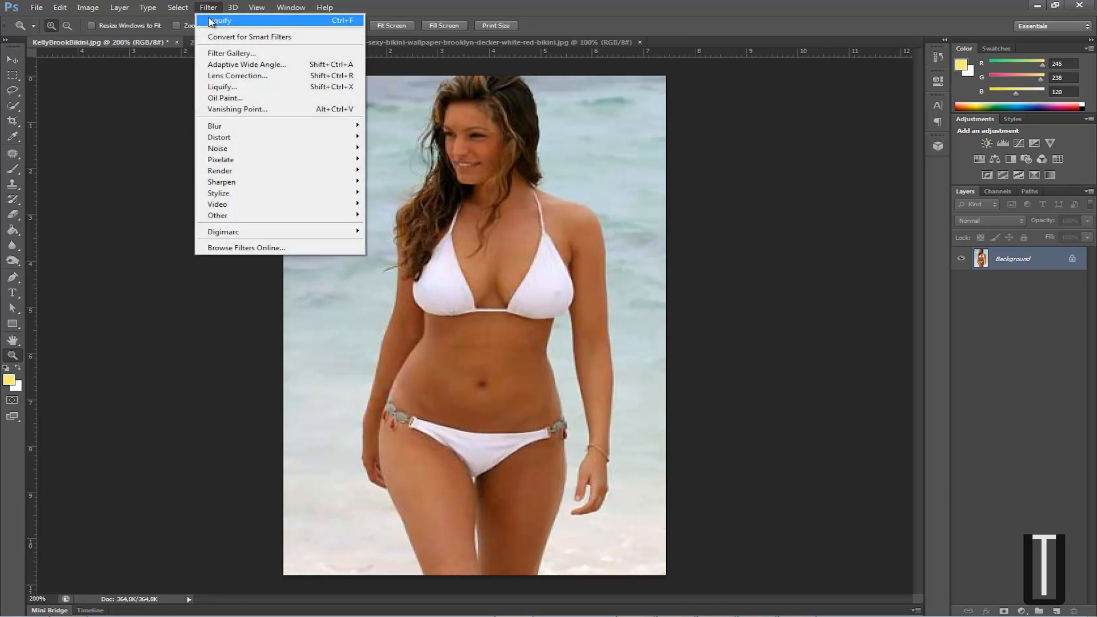
click(210, 21)
click(208, 8)
click(210, 19)
key(alt)
key(ctrl+alt+z)
key(ctrl+alt+z)
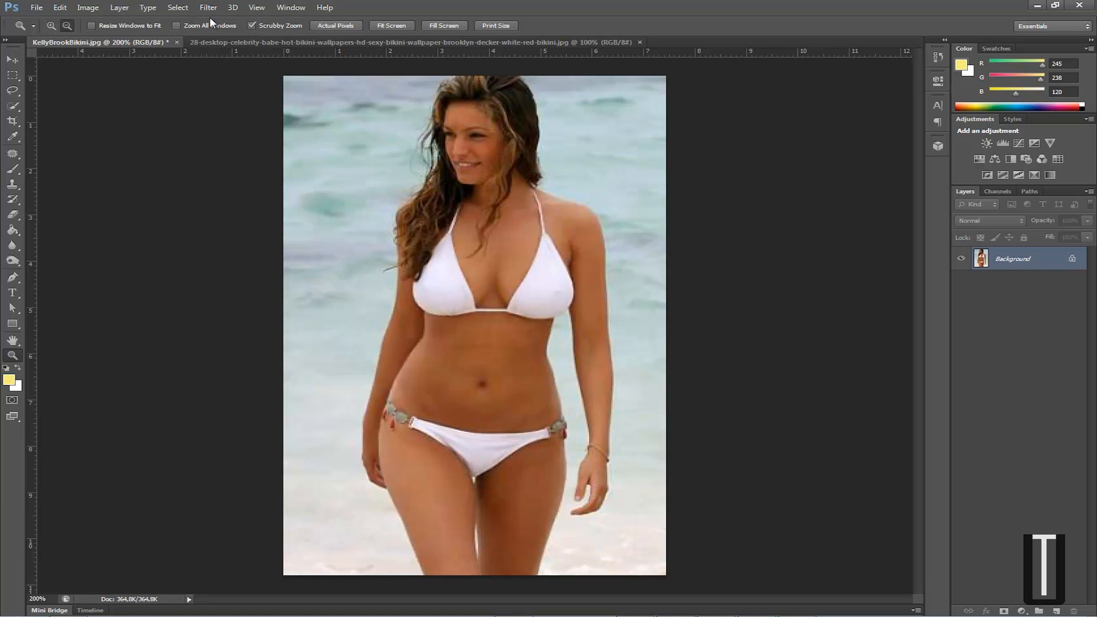
- Reapply the last Liquify filter once and reopen the Liquify window on the reshaped photo
click(208, 8)
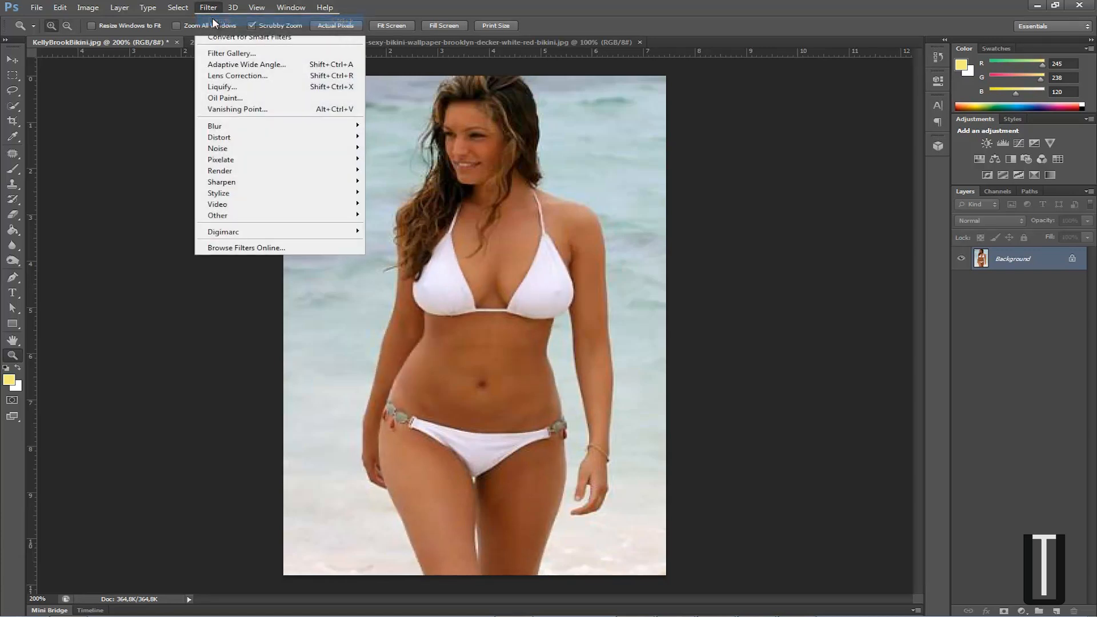
click(212, 20)
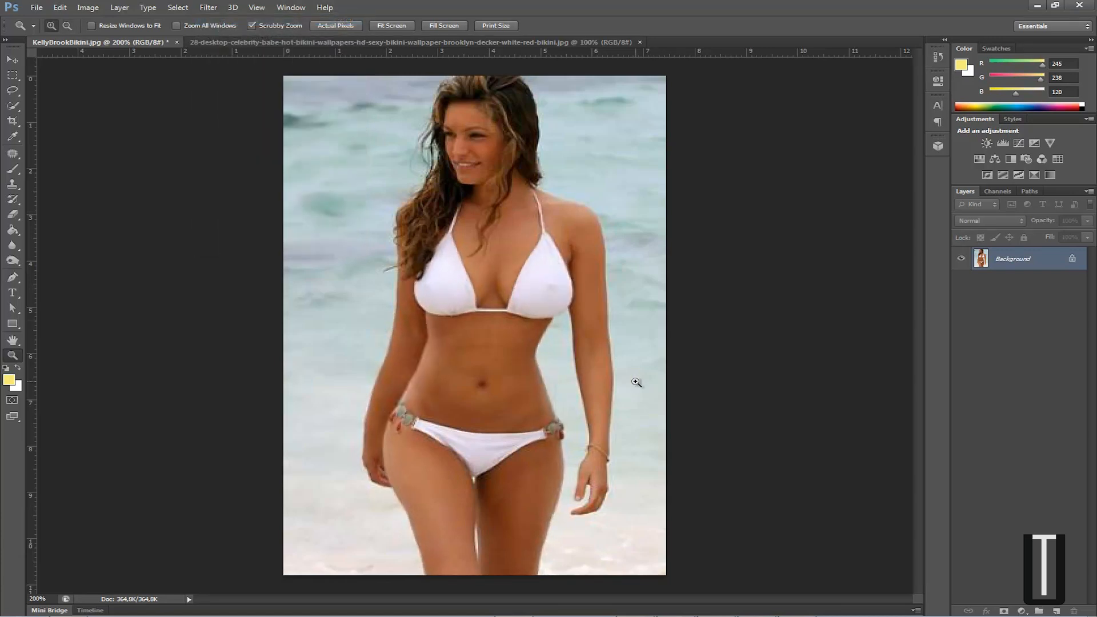
click(208, 8)
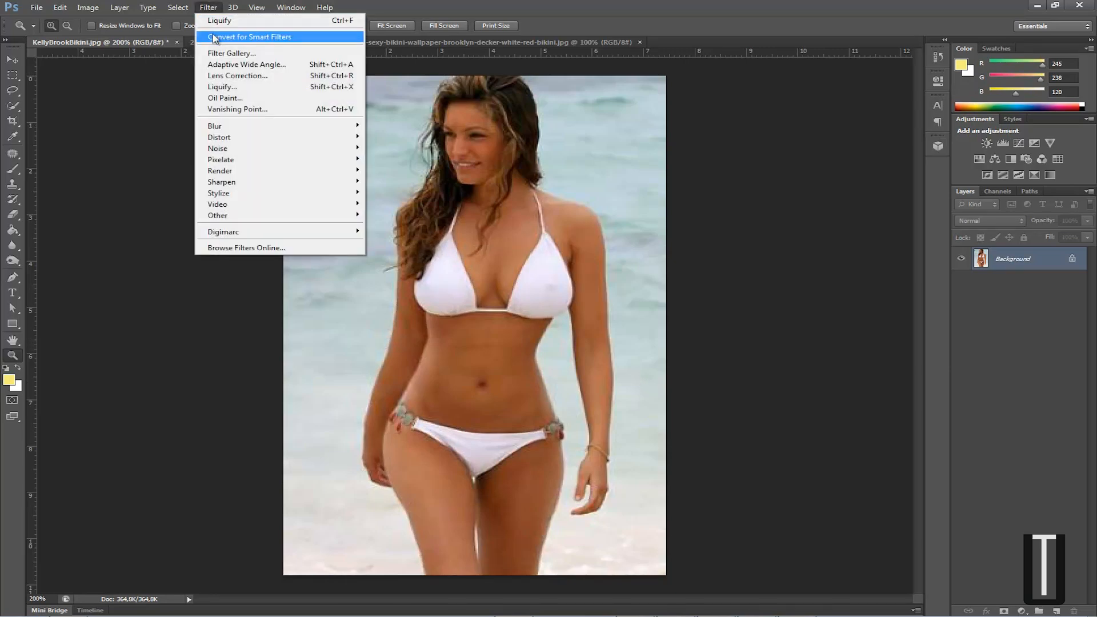
click(228, 87)
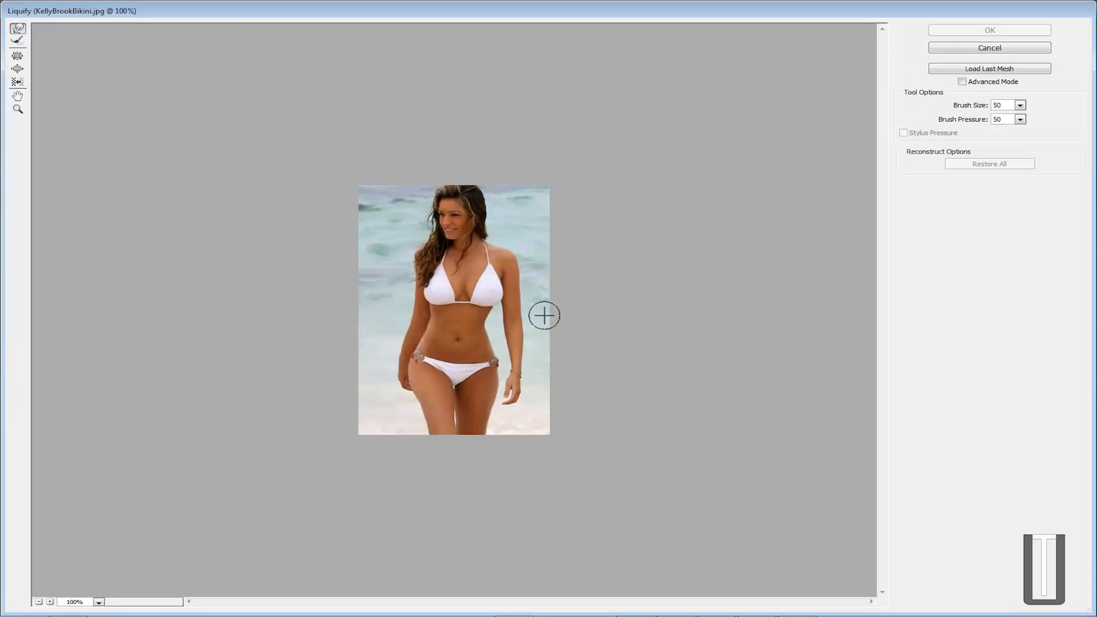
- Reshape the outer contour of the arm beside the waist, from elbow towards wrist, with the Forward Warp tool
click(18, 109)
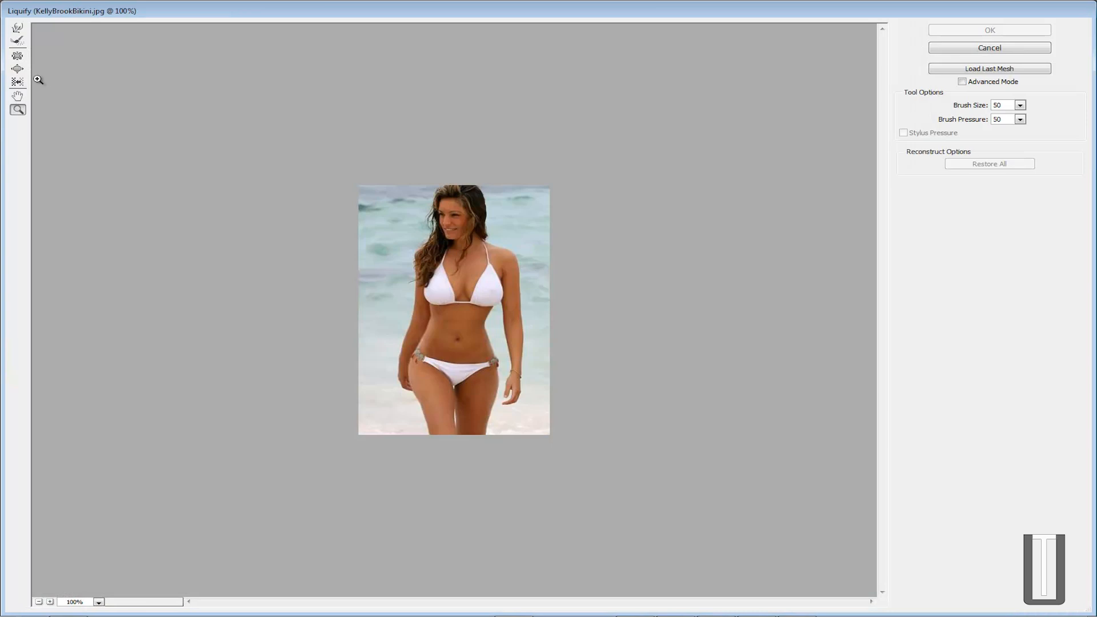
click(446, 324)
click(444, 309)
click(374, 324)
click(18, 40)
click(17, 28)
mouse_move(284, 333)
mouse_down()
mouse_move(295, 305)
mouse_move(322, 288)
mouse_move(296, 347)
mouse_move(304, 354)
mouse_move(258, 416)
mouse_move(276, 441)
mouse_move(259, 468)
mouse_up()
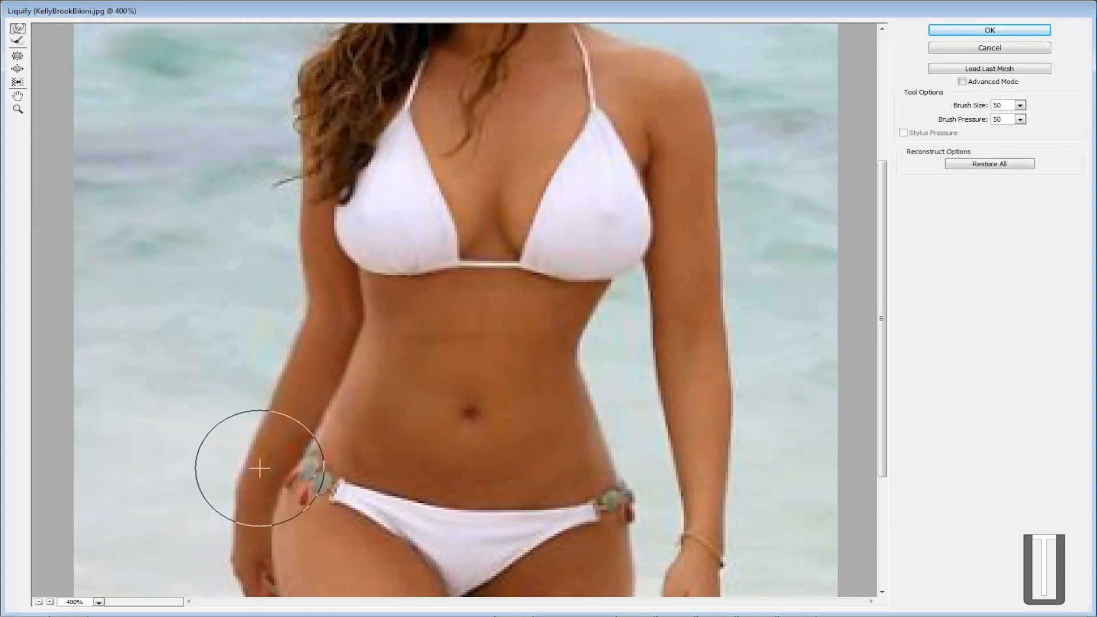
- Check the torso and narrow both hips by pushing their outer contours inward with the Forward Warp tool
scroll(299, 490, down, 5)
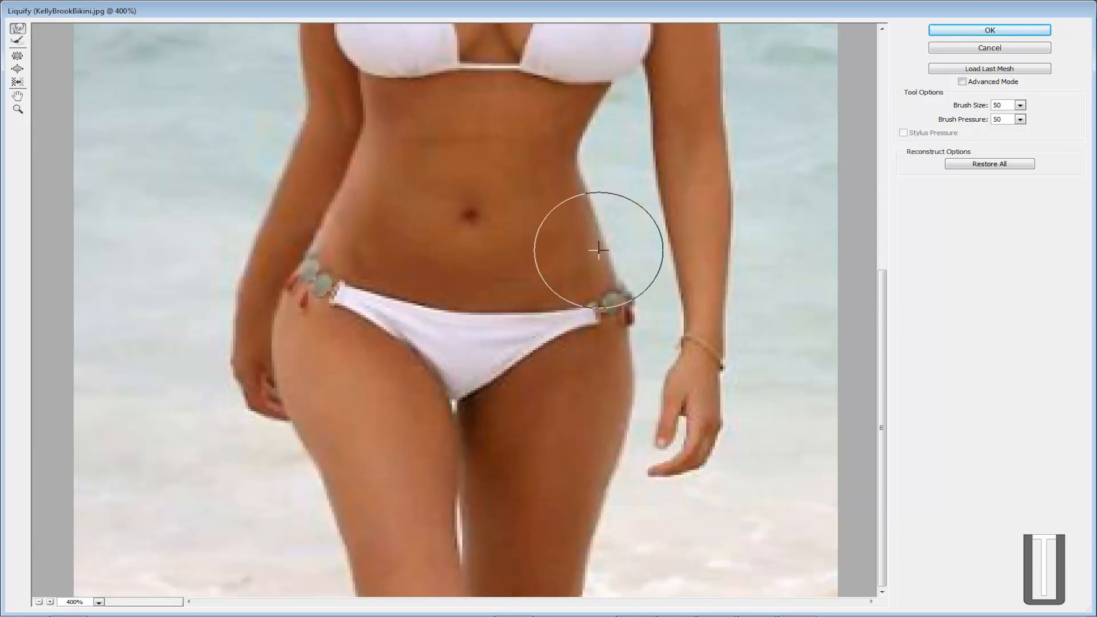
scroll(584, 133, up, 4)
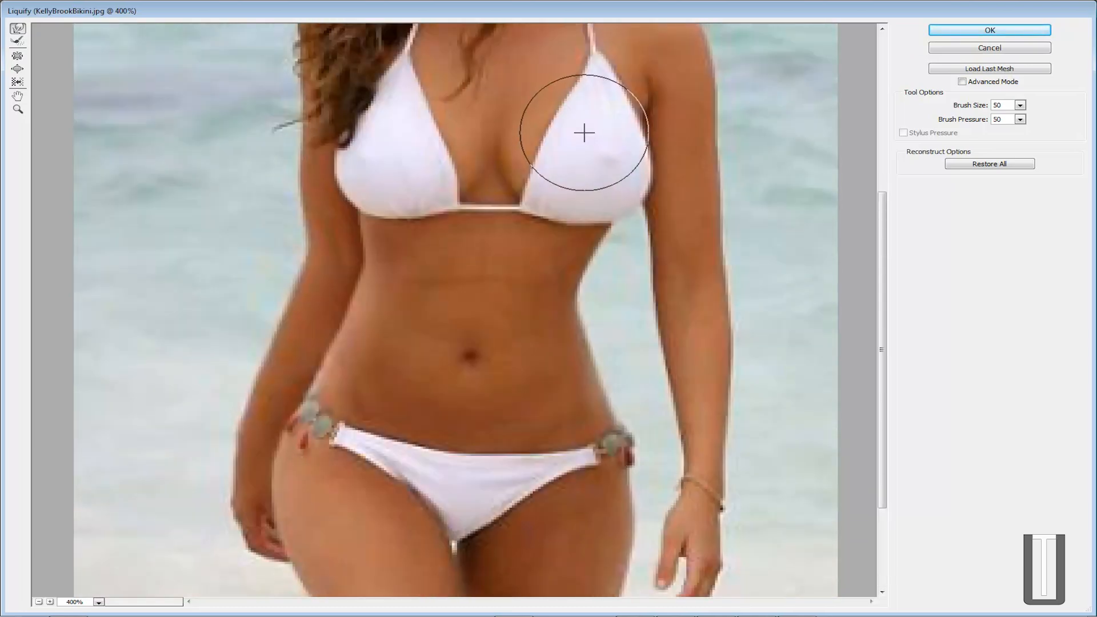
scroll(584, 133, up, 4)
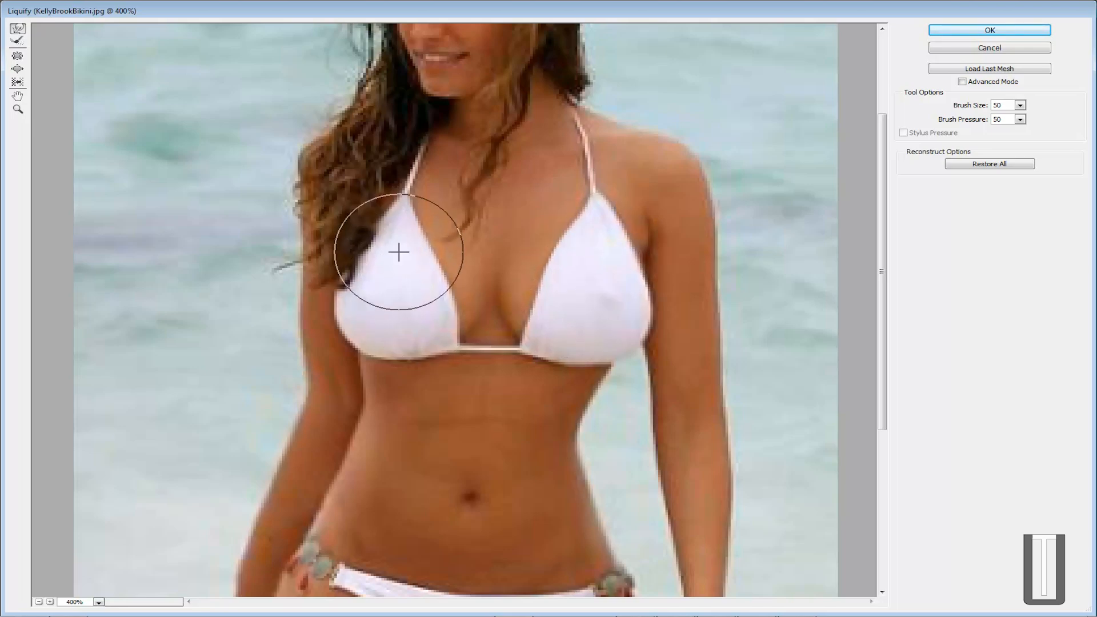
scroll(658, 331, down, 8)
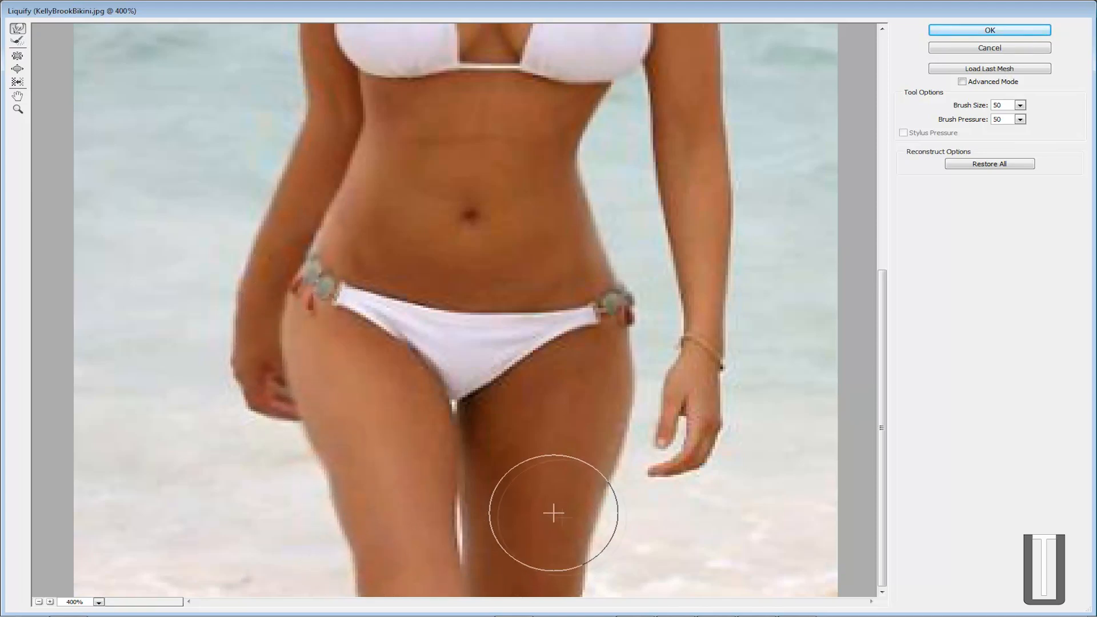
drag(600, 297, 558, 265)
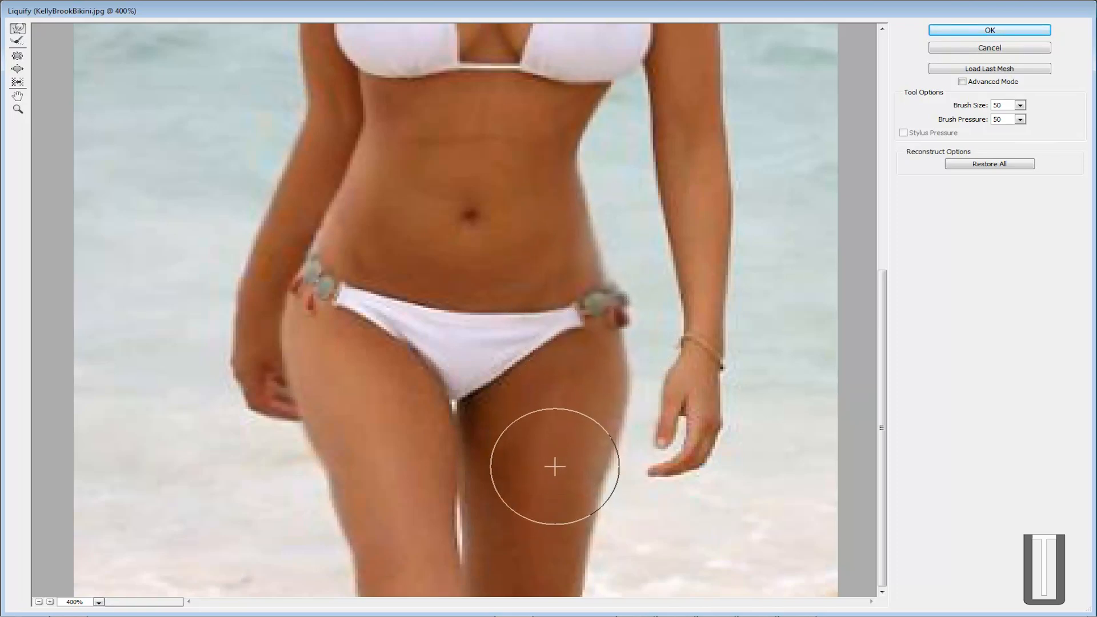
- Slim the outer edge of the arm on the hair-covered side from elbow up to bust height with the Forward Warp tool
scroll(534, 512, up, 9)
scroll(495, 358, down, 1)
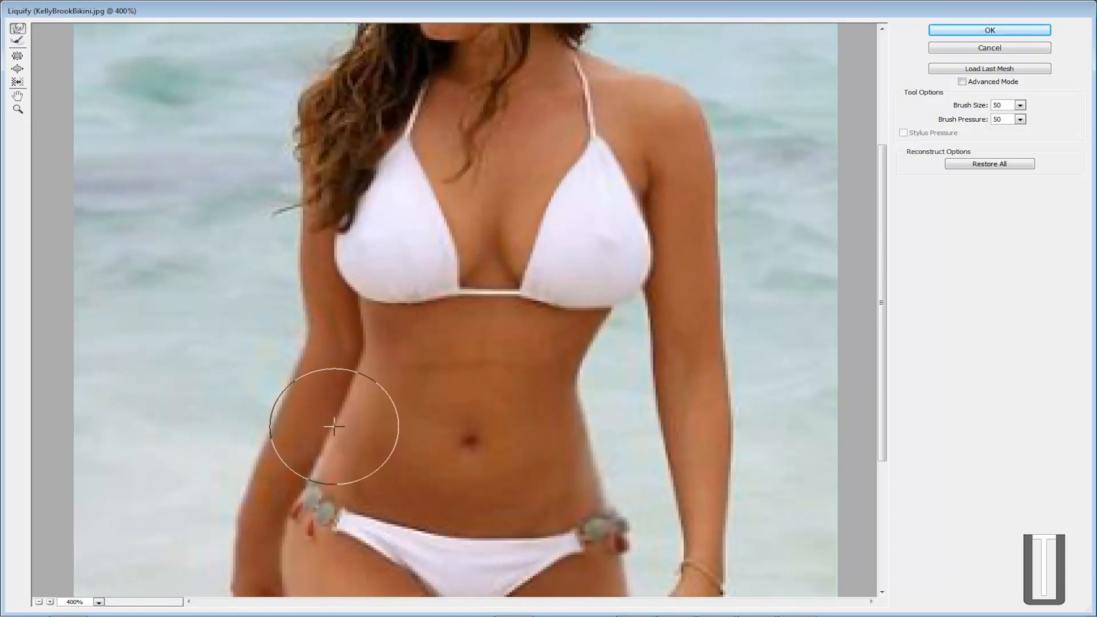
scroll(297, 455, down, 3)
drag(271, 312, 301, 221)
mouse_move(280, 279)
mouse_down()
mouse_move(308, 204)
mouse_move(297, 136)
mouse_up()
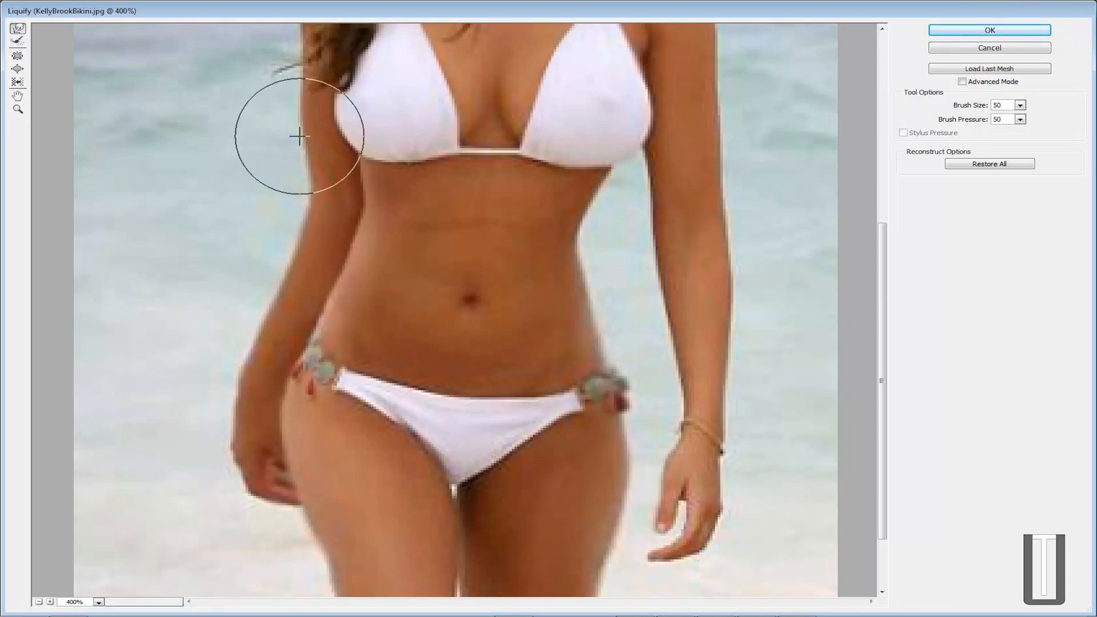
- Check the refined figure from thighs to head and apply the Liquify changes to the photo
scroll(515, 365, down, 2)
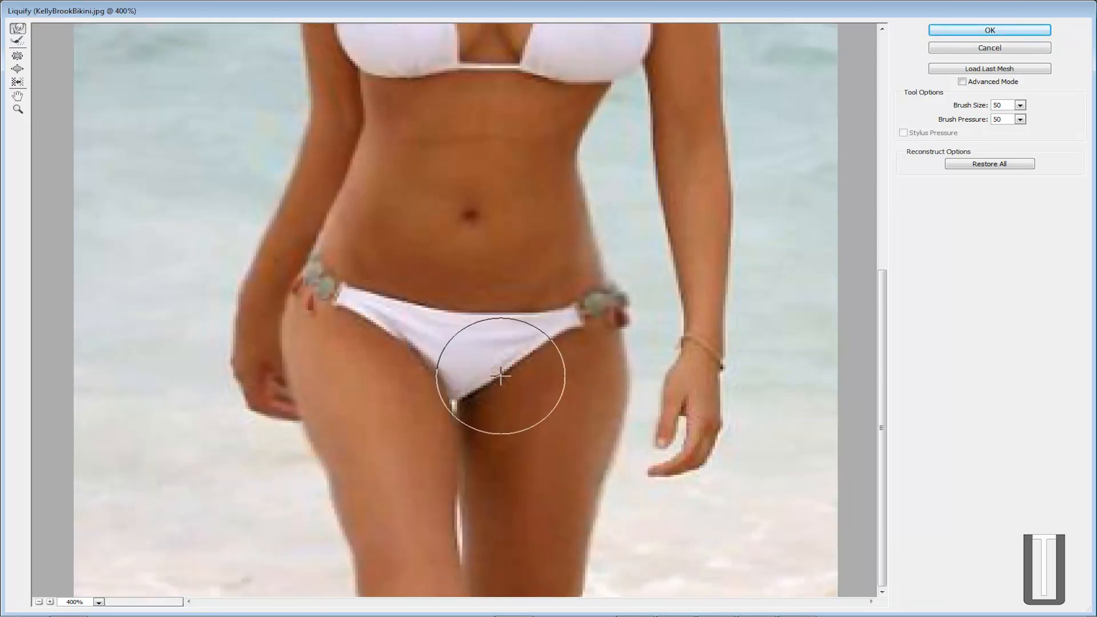
scroll(503, 372, up, 7)
scroll(473, 417, down, 6)
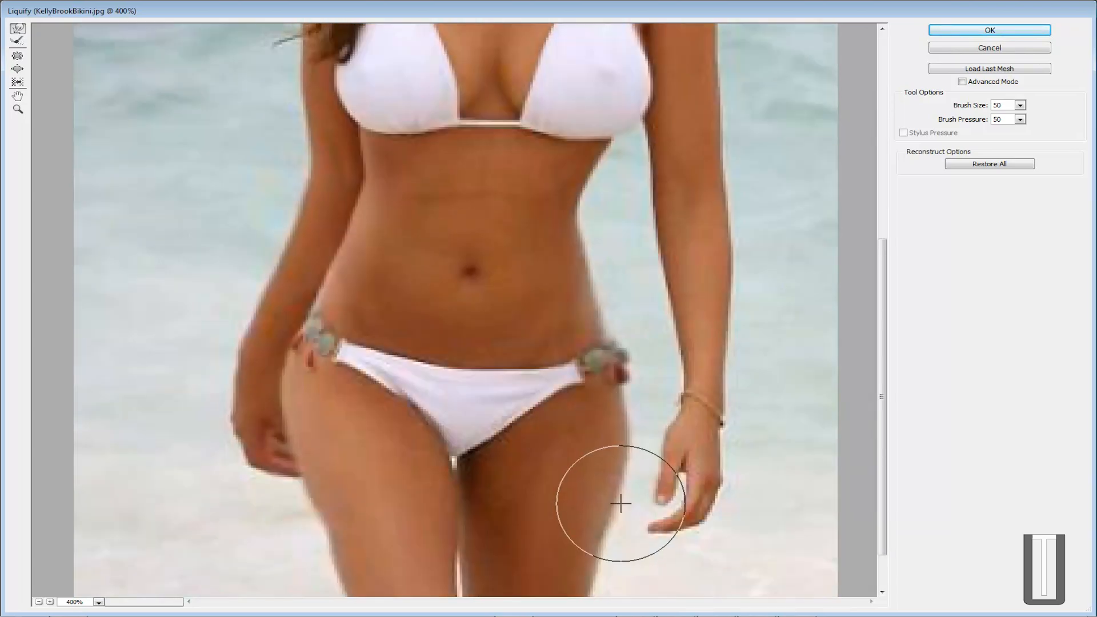
scroll(515, 480, down, 1)
scroll(436, 465, up, 6)
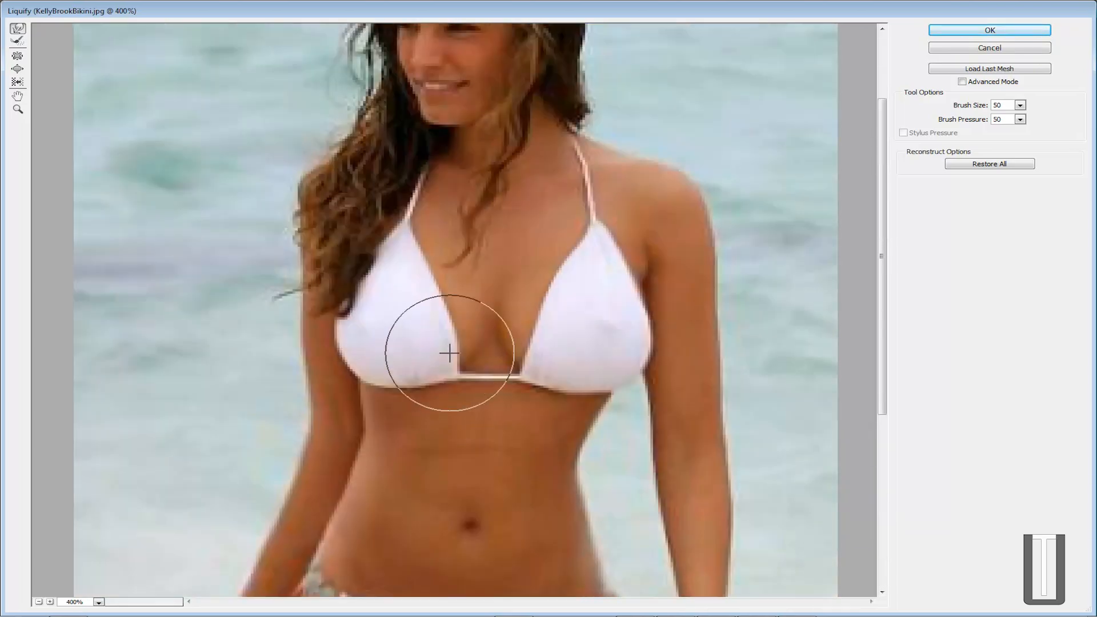
scroll(438, 354, up, 2)
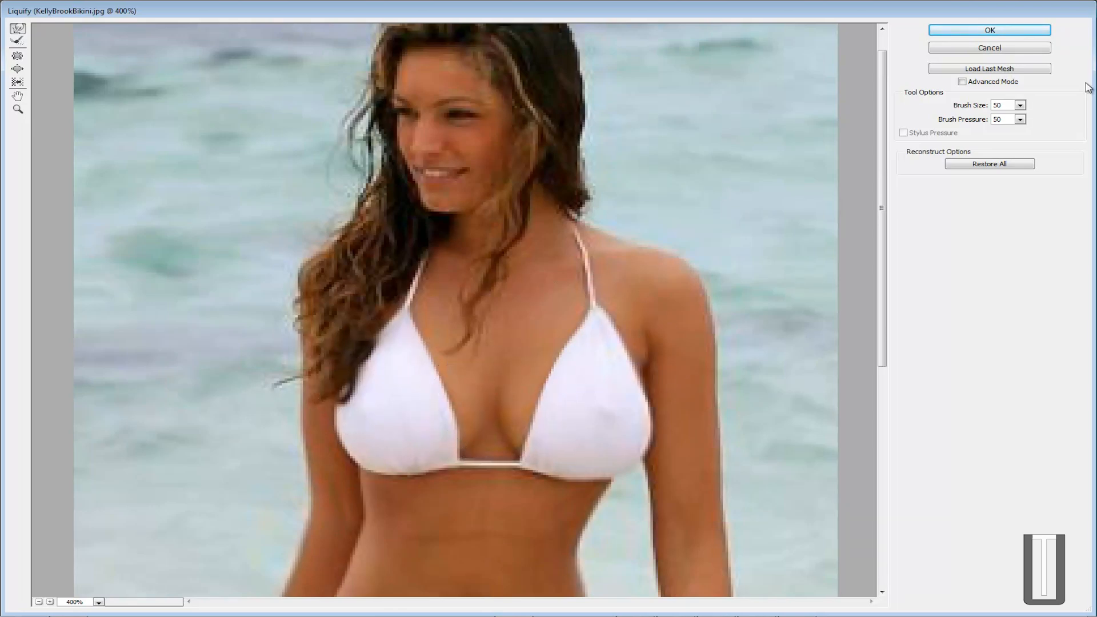
click(1024, 35)
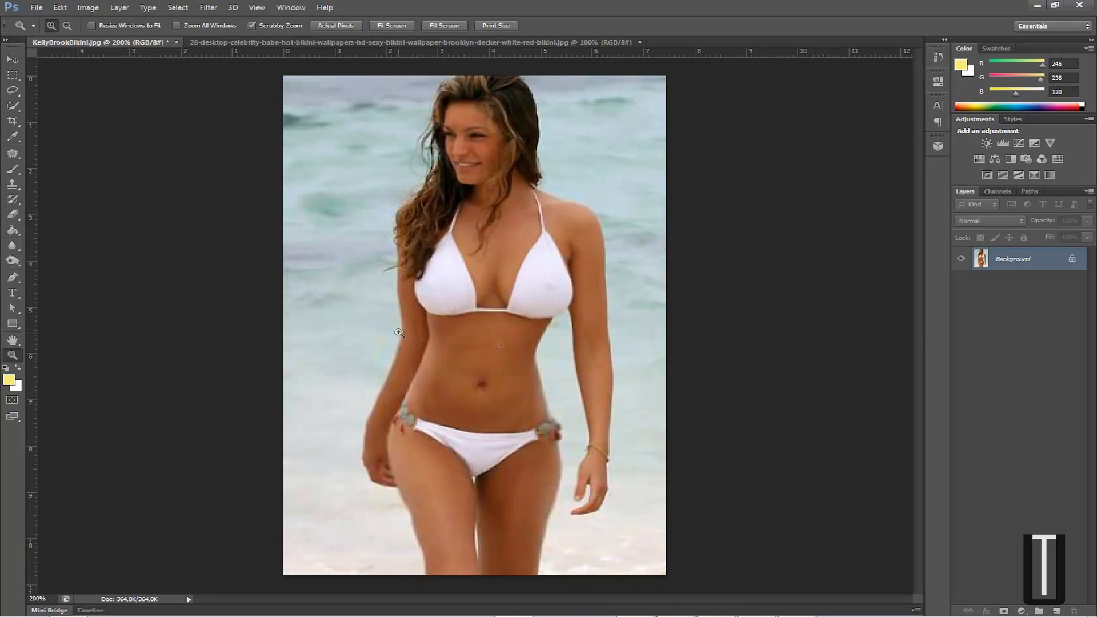
- Retouch the skin around the navel and on the lower abdomen near the hip with the Patch tool
click(13, 154)
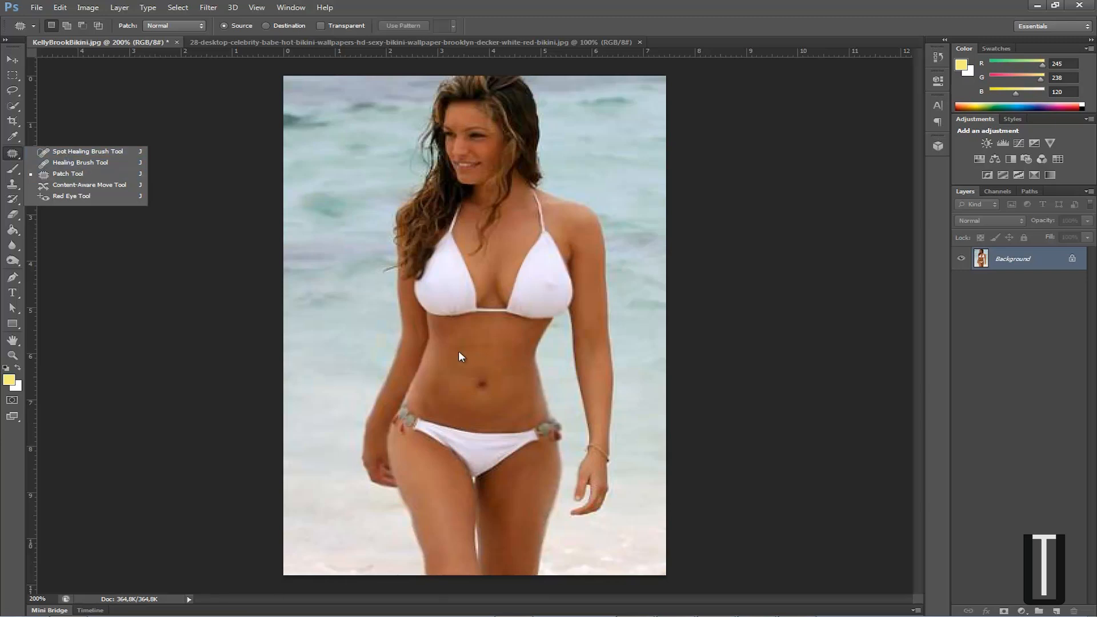
click(62, 171)
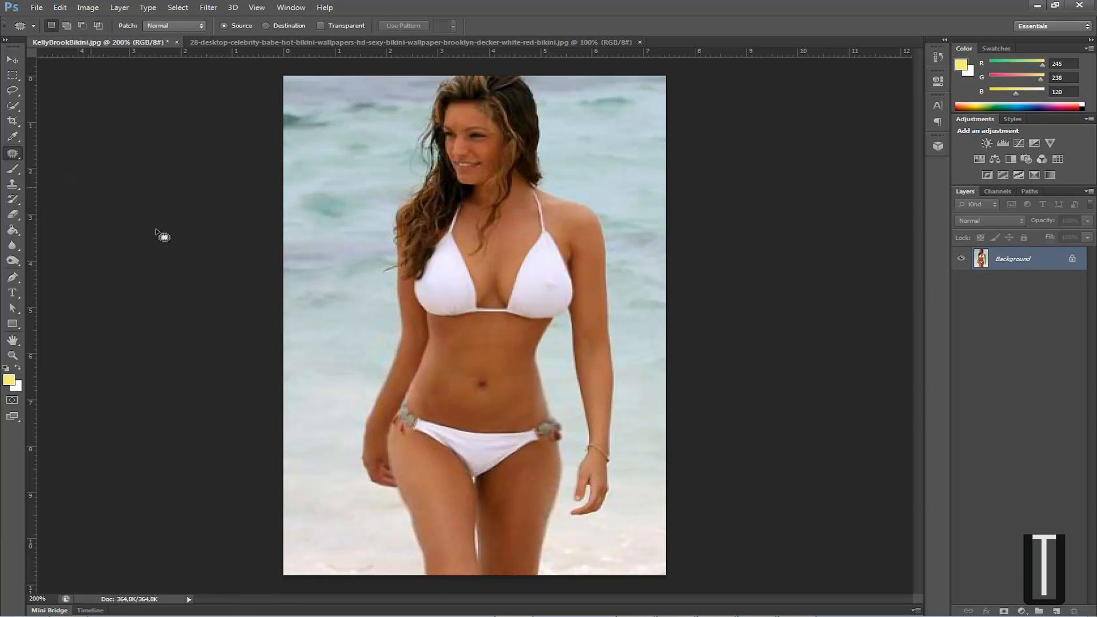
drag(516, 358, 514, 342)
key(ctrl+d)
mouse_move(446, 395)
mouse_down()
mouse_move(423, 404)
mouse_move(436, 416)
mouse_move(460, 397)
mouse_move(446, 398)
mouse_move(467, 354)
mouse_up()
click(516, 359)
mouse_move(518, 414)
mouse_down()
mouse_move(504, 423)
mouse_move(527, 417)
mouse_up()
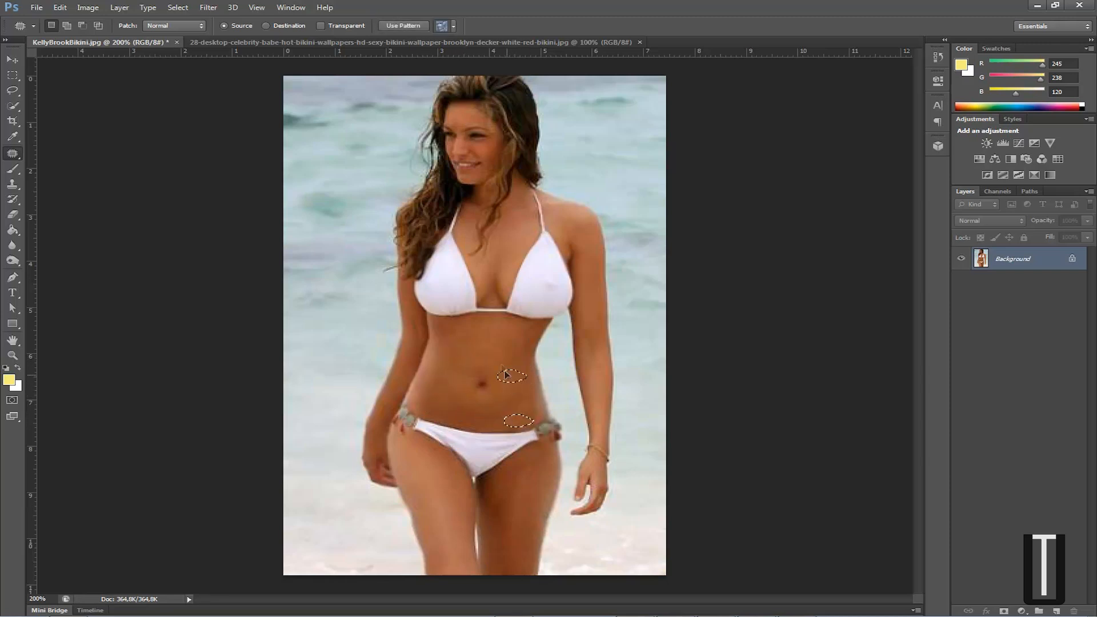
click(507, 403)
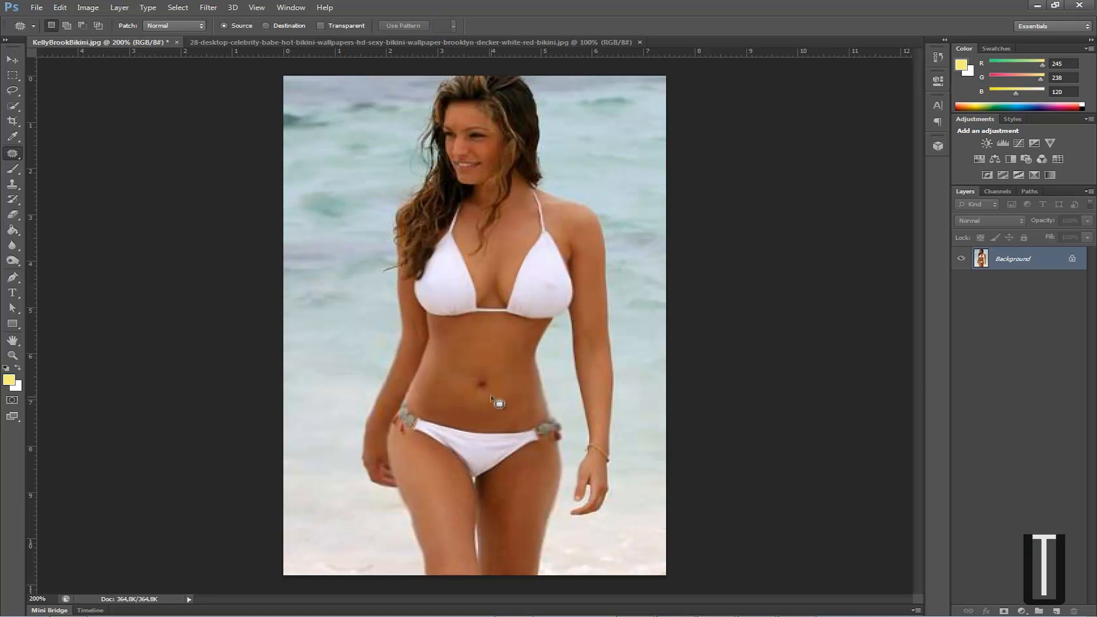
- Patch further skin areas on the upper abdomen above the navel and clear the selection
mouse_move(485, 337)
mouse_down()
mouse_move(455, 366)
mouse_move(462, 377)
mouse_move(489, 361)
mouse_move(441, 389)
mouse_up()
click(510, 368)
mouse_move(511, 355)
mouse_down()
mouse_move(505, 391)
mouse_move(518, 360)
mouse_move(480, 348)
mouse_move(536, 324)
mouse_move(531, 343)
mouse_move(486, 354)
mouse_up()
click(529, 341)
click(577, 342)
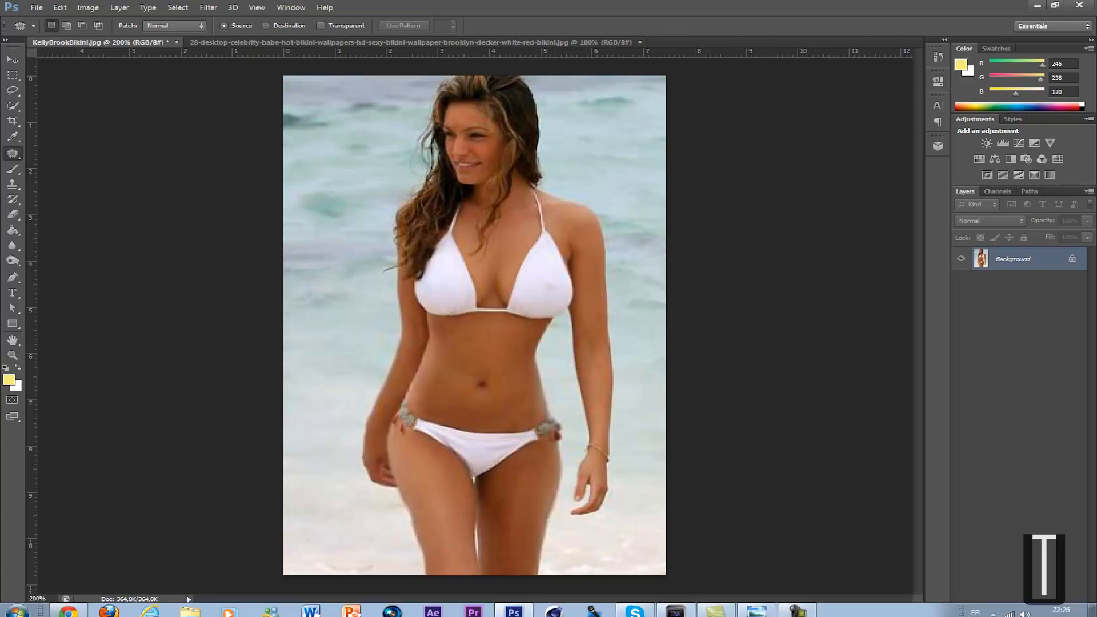
- Dock the editor on half the desktop and open the original KellyBrookBikini photo beside it to compare the figures
key(super+Right)
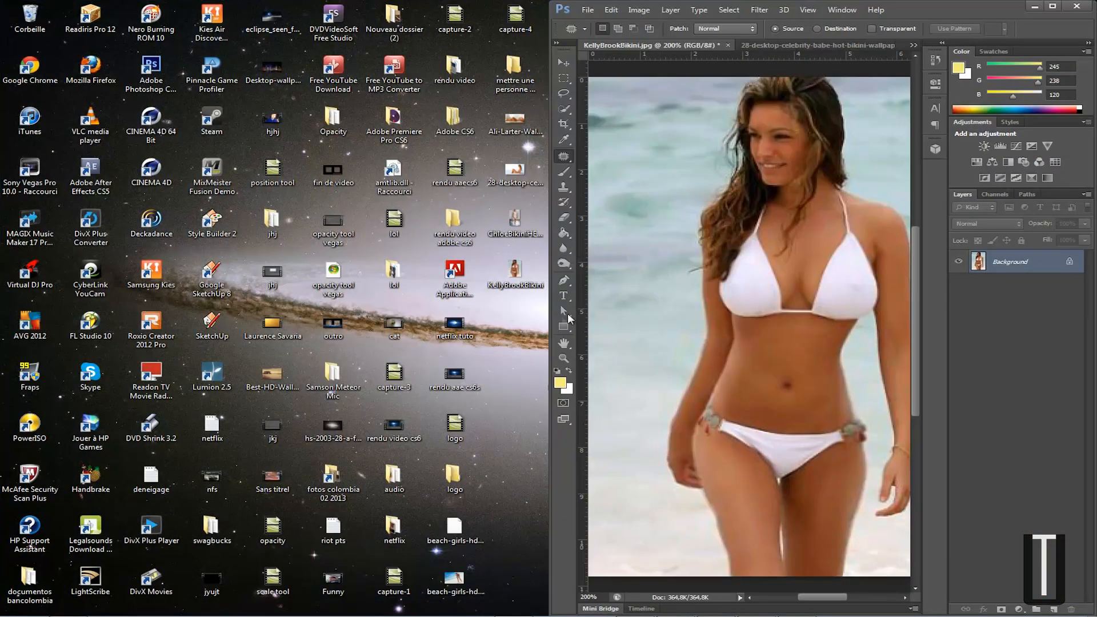
double_click(526, 285)
scroll(291, 377, up, 3)
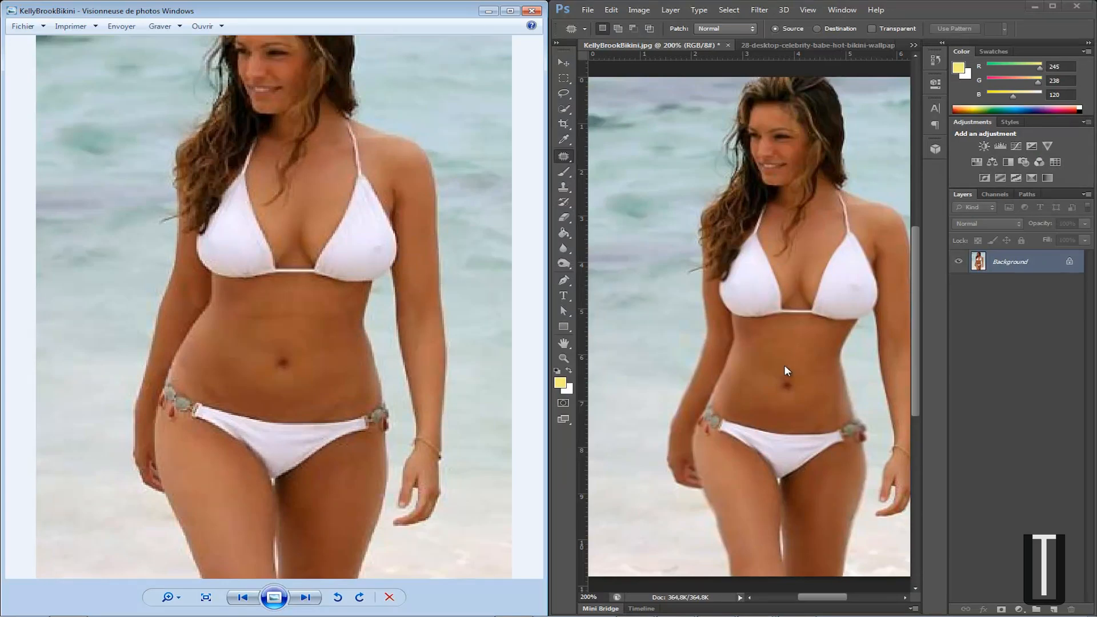
scroll(343, 332, down, 3)
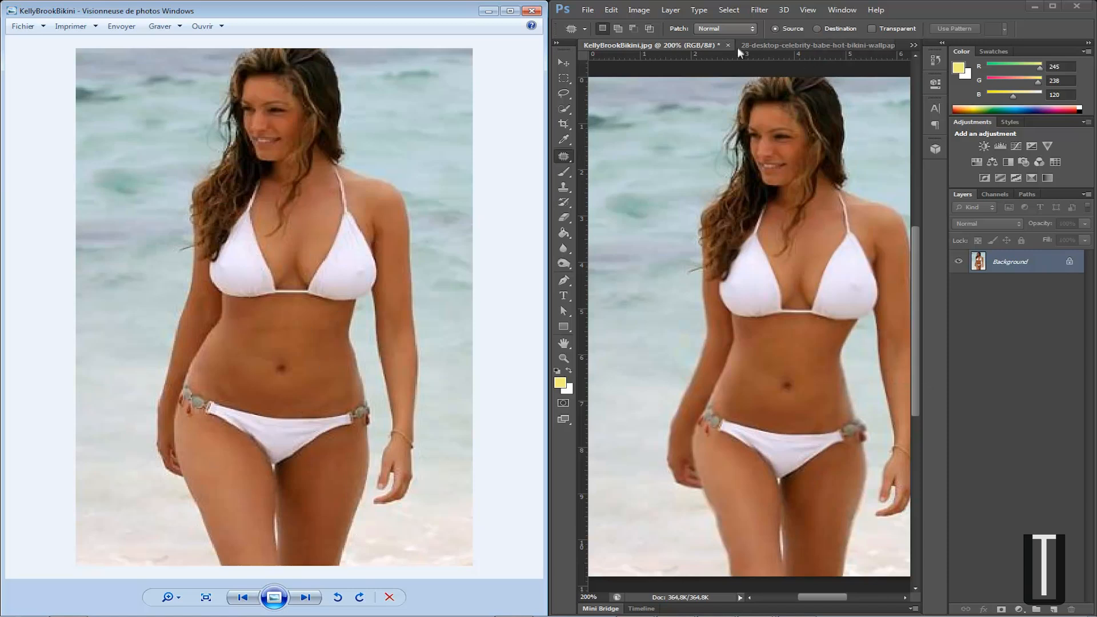
- Try reapplying the last Liquify filter to the second beach photo and return to KellyBrookBikini.jpg
click(870, 44)
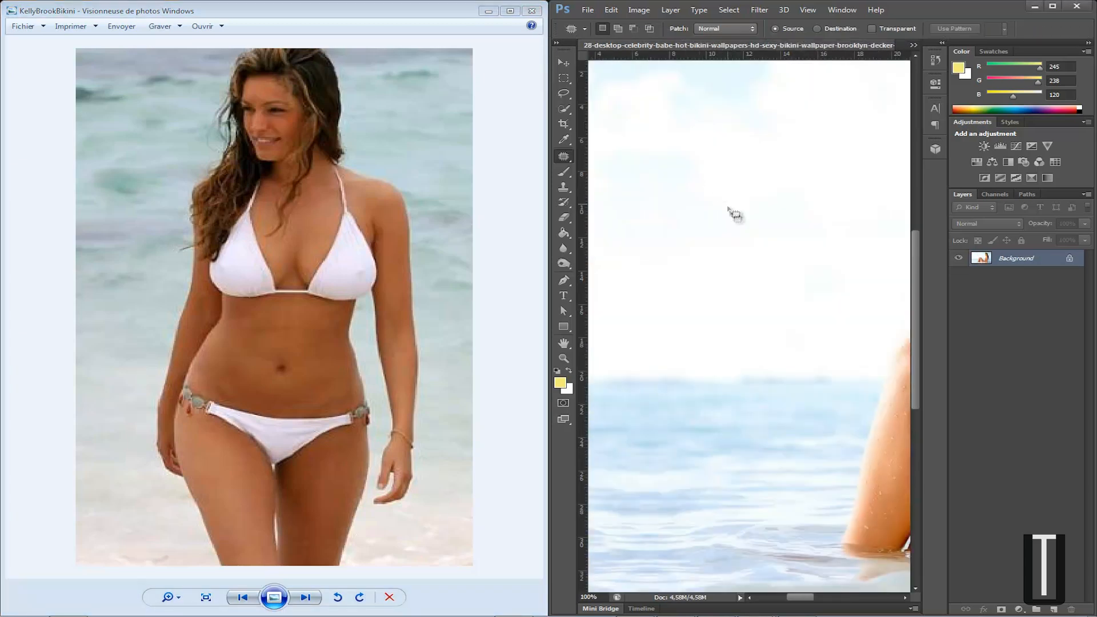
scroll(736, 214, down, 1)
drag(802, 596, 851, 595)
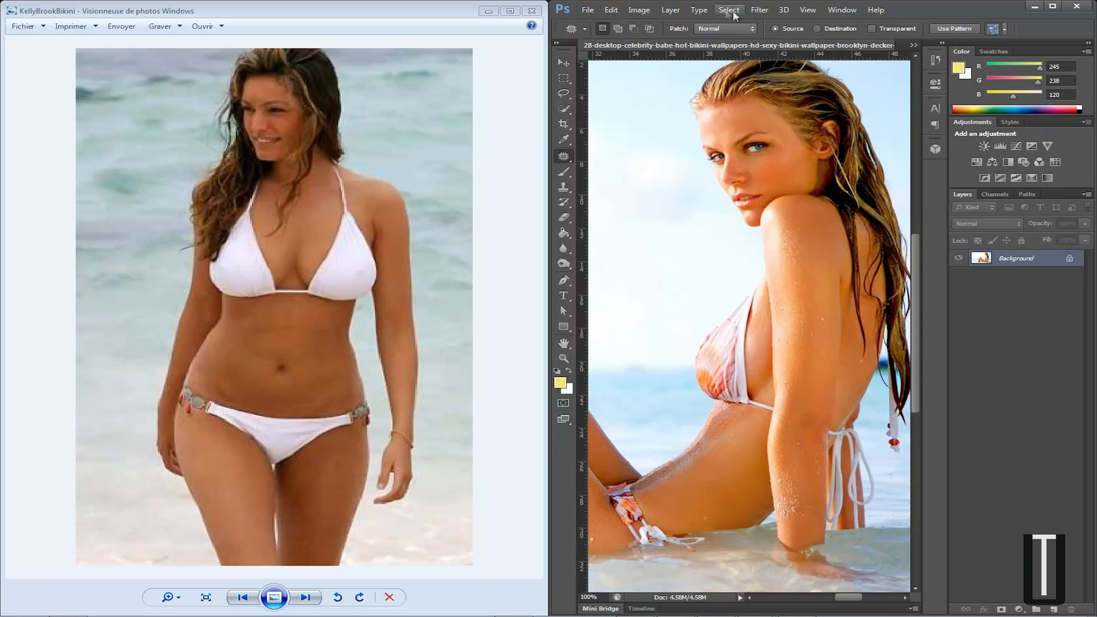
click(759, 11)
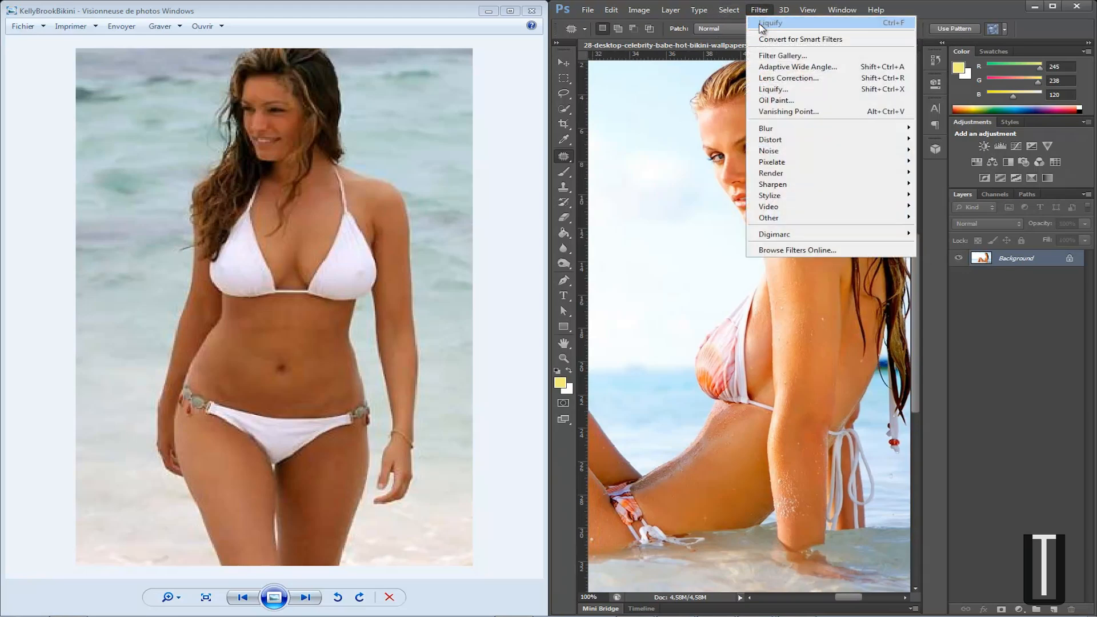
click(760, 24)
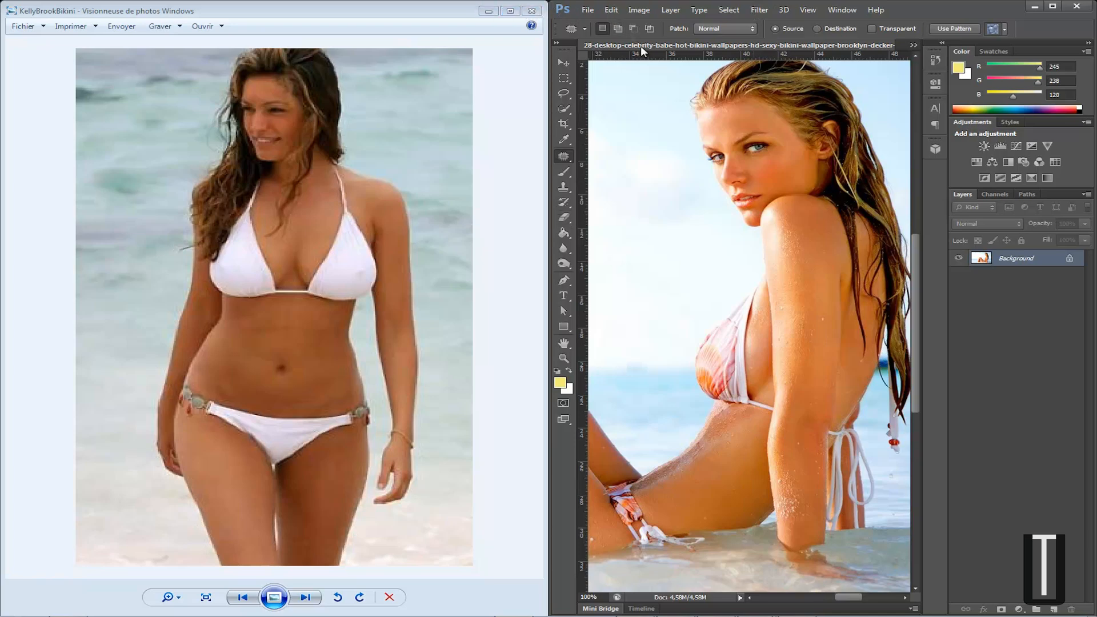
click(914, 45)
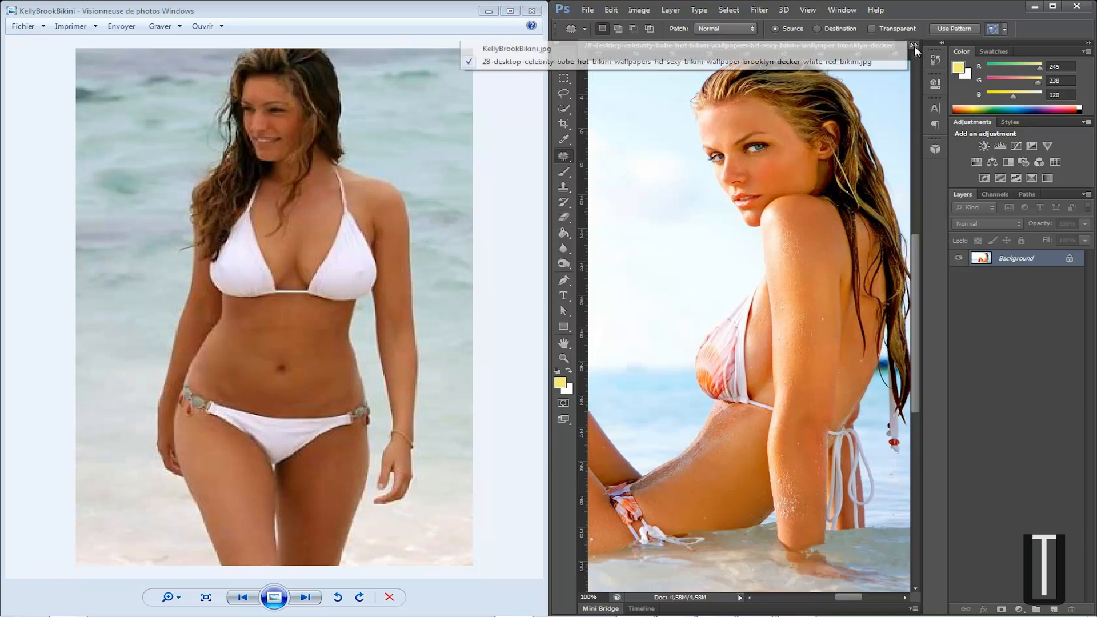
click(606, 49)
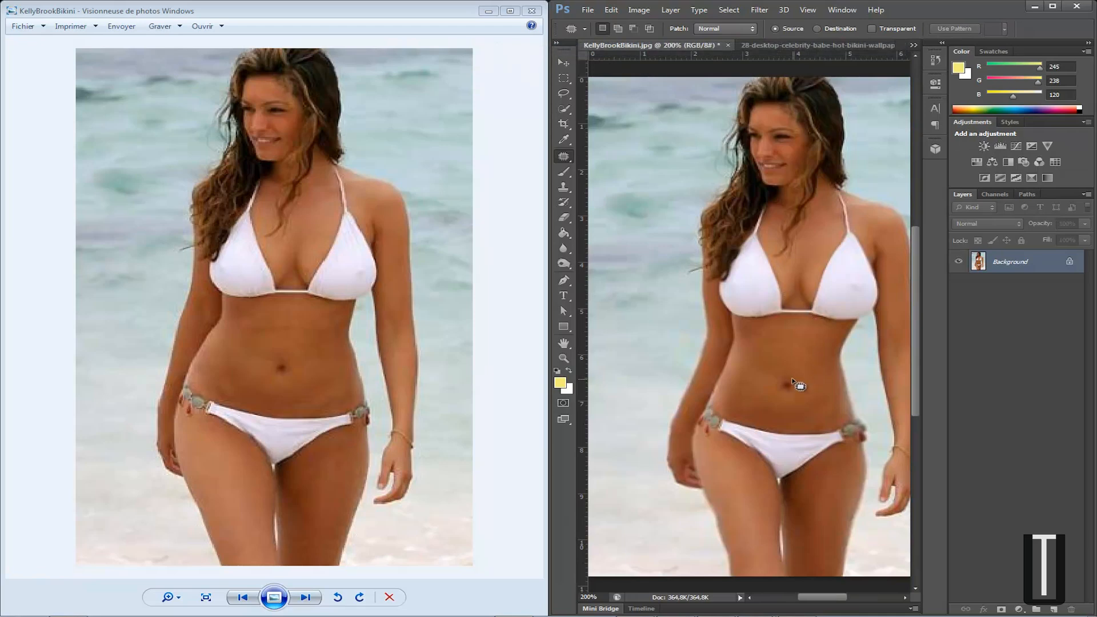